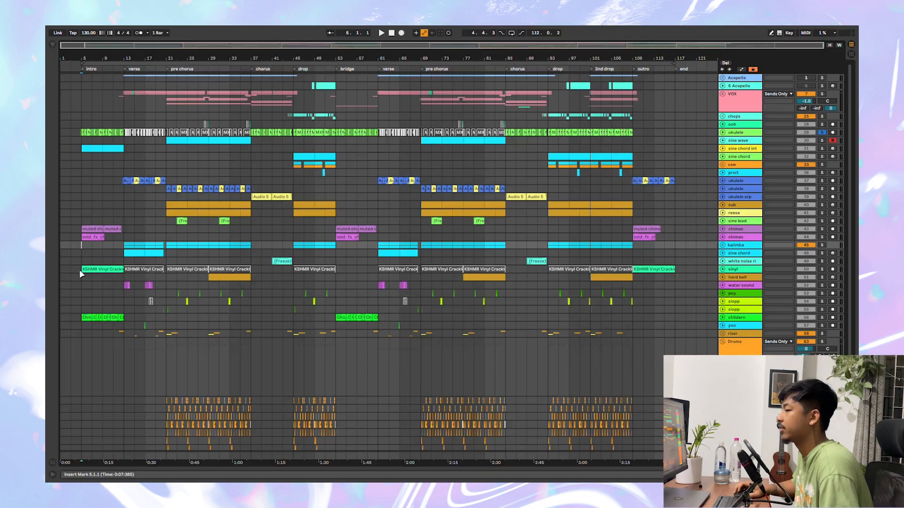
Step: Play the ukulele loop solo from its start just before the intro, at position 4.4.3
scroll(80, 272, up, 5)
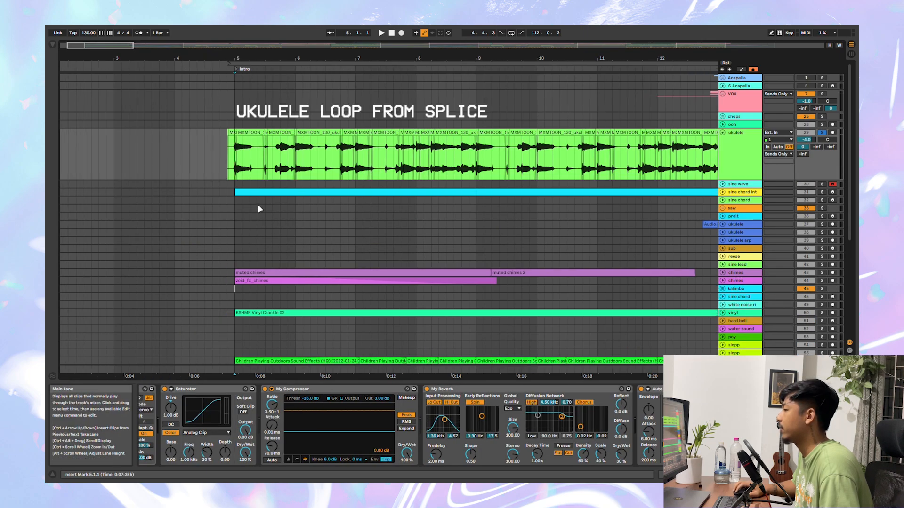
click(231, 160)
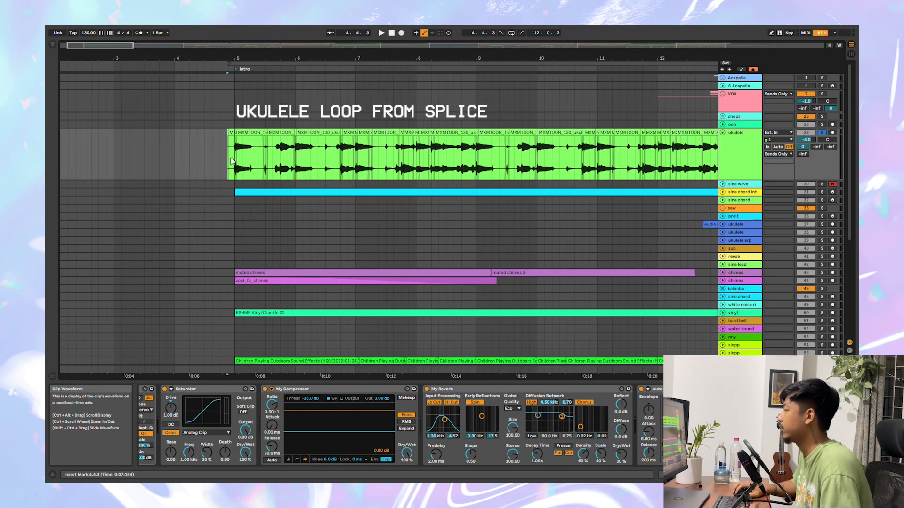
key(space)
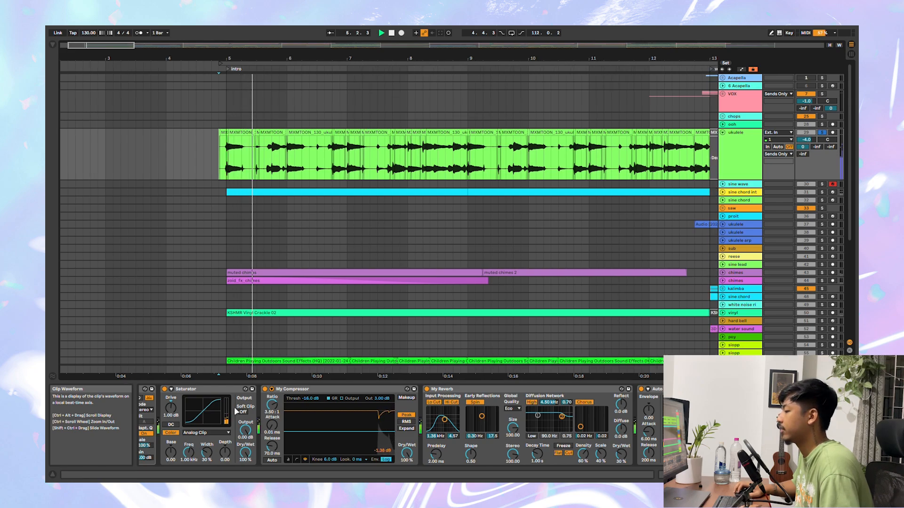
Step: Examine the ukulele track's effect chain, including EQ Eight, Saturator, My Compressor and My Reverb
scroll(234, 406, left, 5)
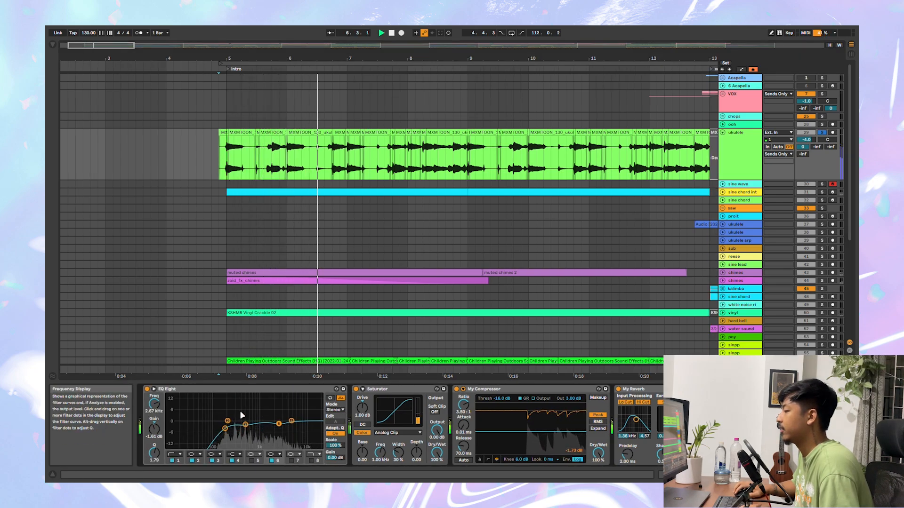
scroll(239, 410, right, 2)
scroll(239, 411, left, 2)
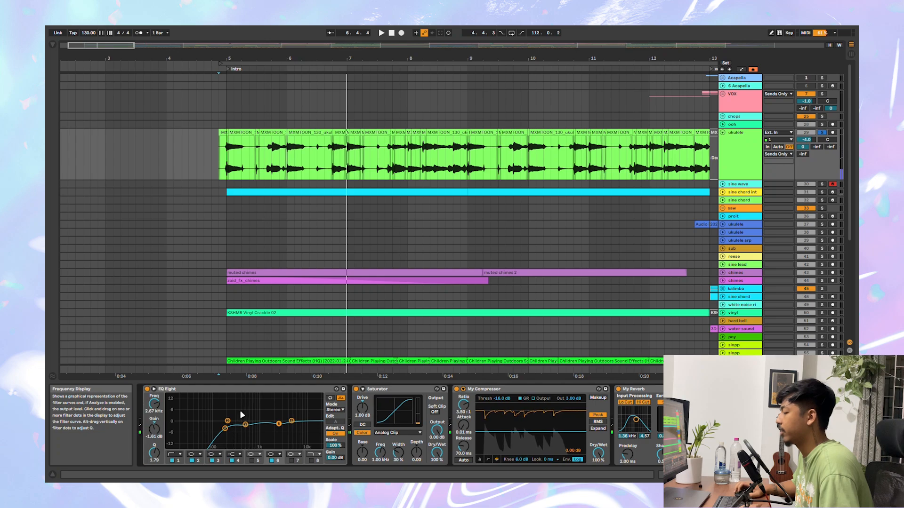
scroll(390, 432, right, 4)
scroll(390, 432, right, 11)
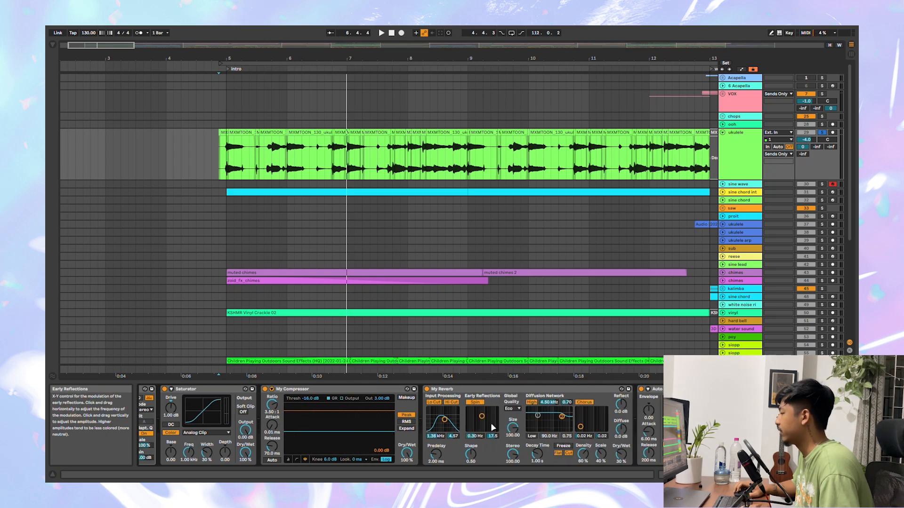
scroll(578, 170, right, 5)
scroll(578, 171, left, 4)
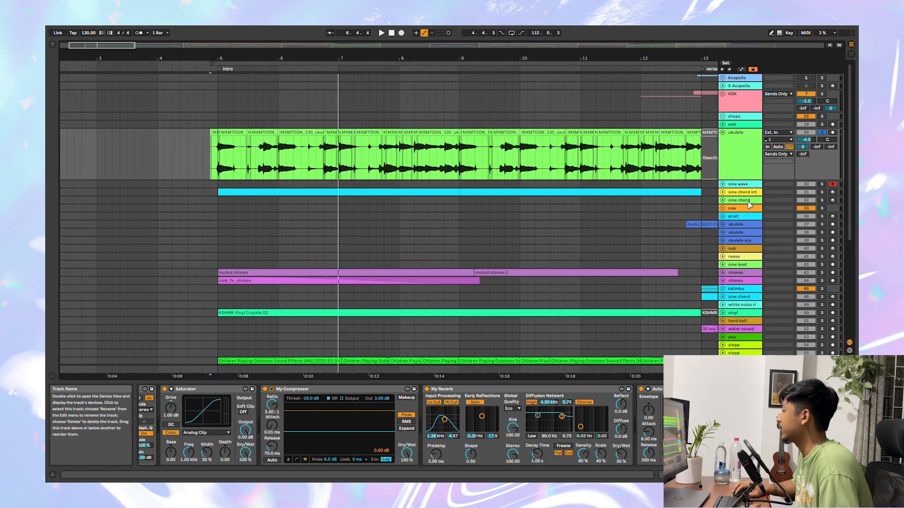
Step: Unfold the intro sine chord track and play its chords solo
click(725, 195)
key(space)
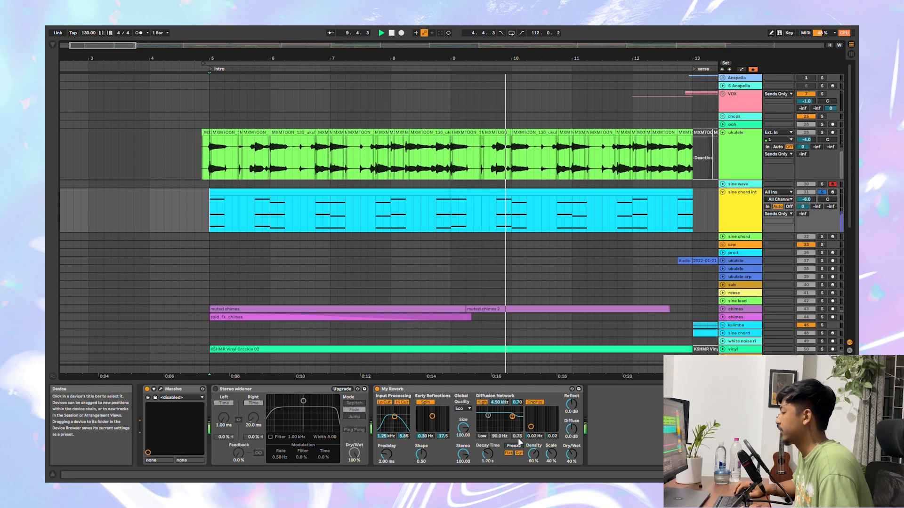
Step: Unfold both chimes tracks and play their intro clips solo from bar 5
scroll(510, 262, down, 5)
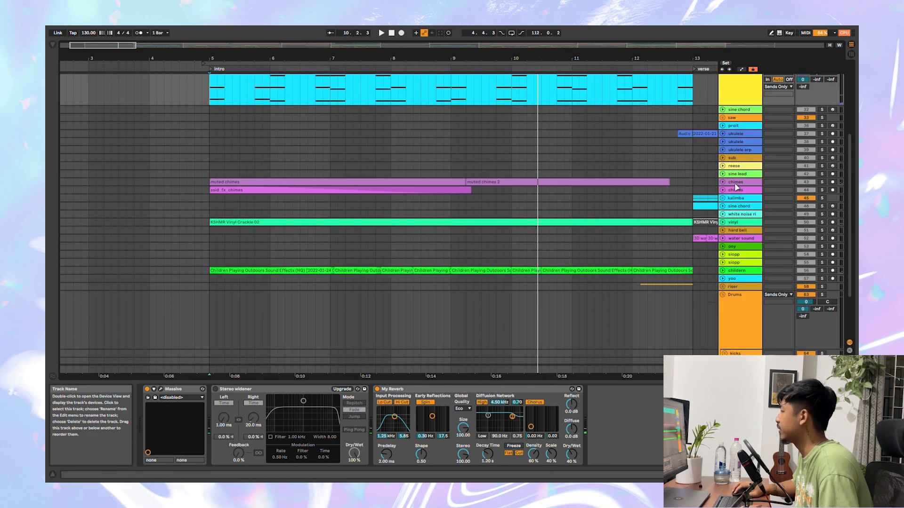
drag(735, 186, 728, 220)
click(723, 228)
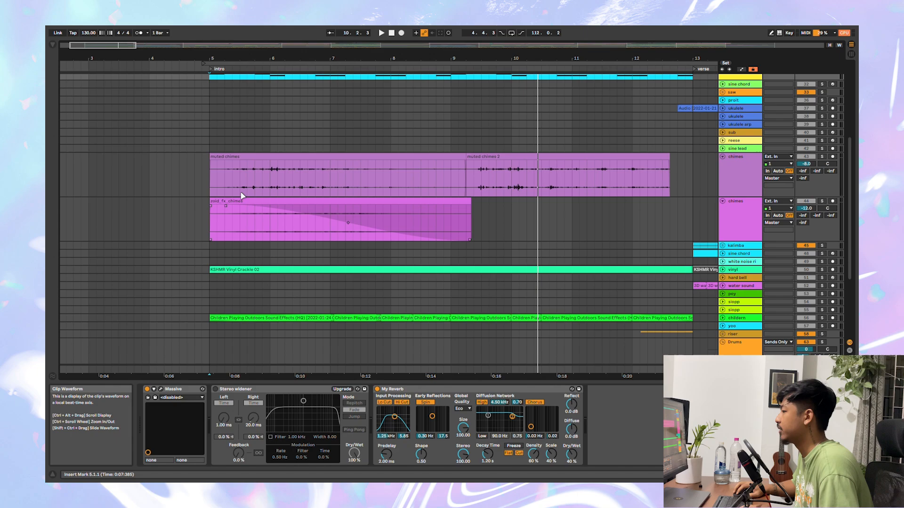
click(213, 187)
key(space)
click(215, 230)
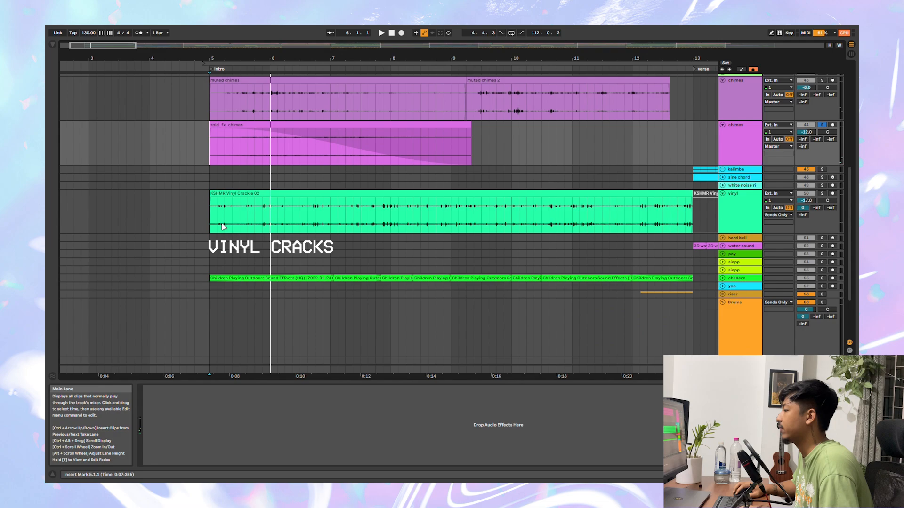
Step: Play the KSHMR Vinyl Crackle 02 clip solo from bar 5
click(213, 216)
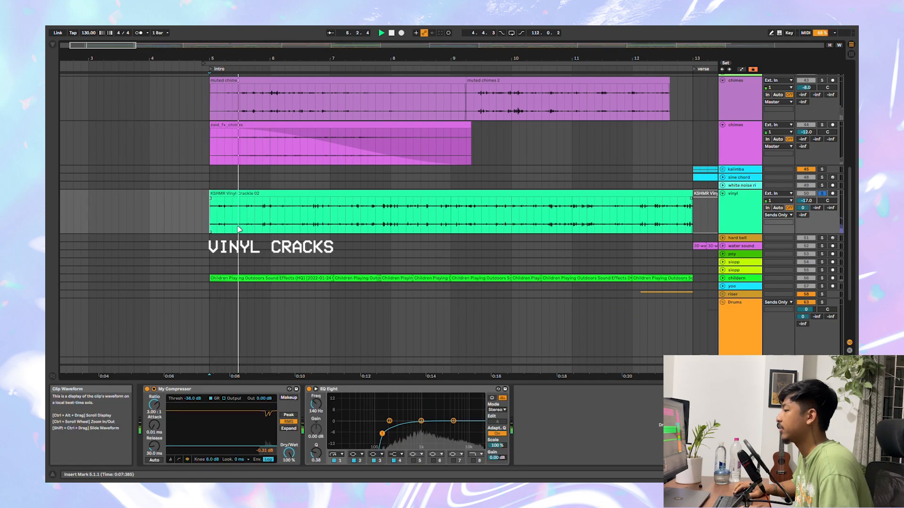
key(space)
Step: Unfold the children ambience track, play it solo from the intro and examine its effect chain
click(722, 278)
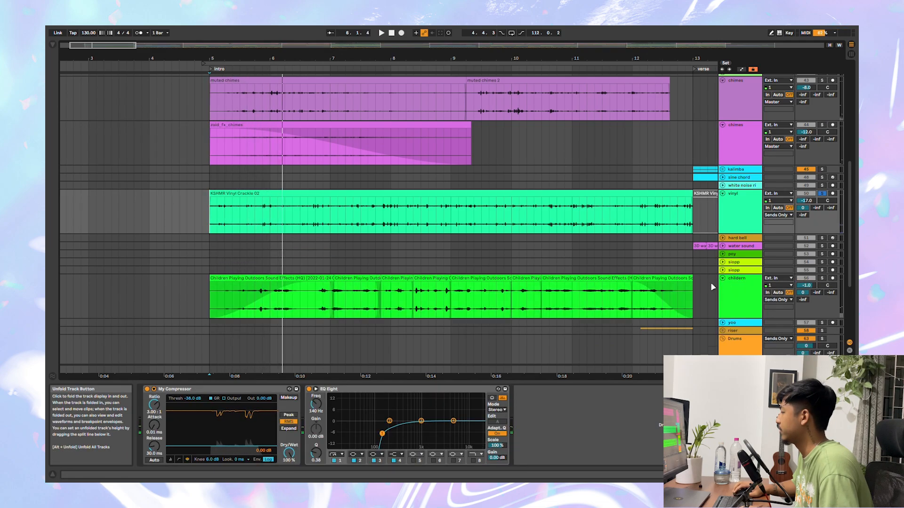
scroll(295, 269, down, 2)
click(216, 238)
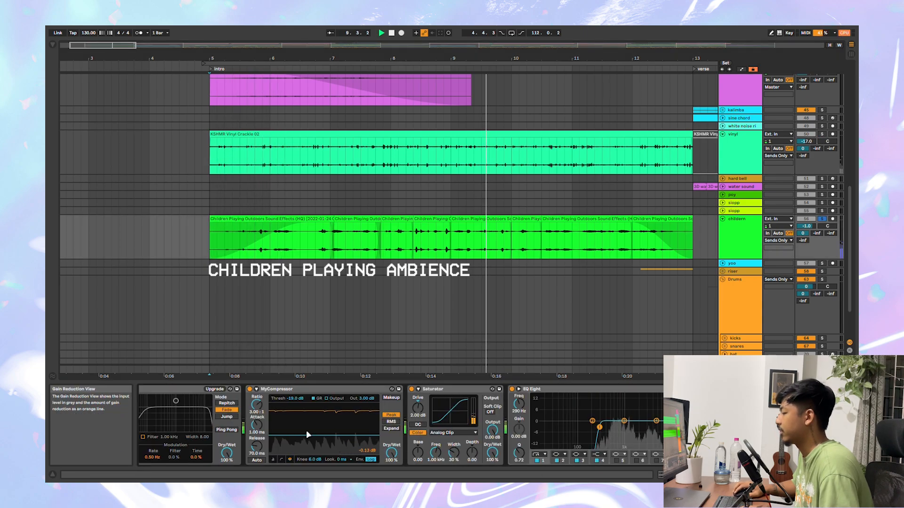
scroll(306, 430, right, 3)
scroll(463, 422, right, 4)
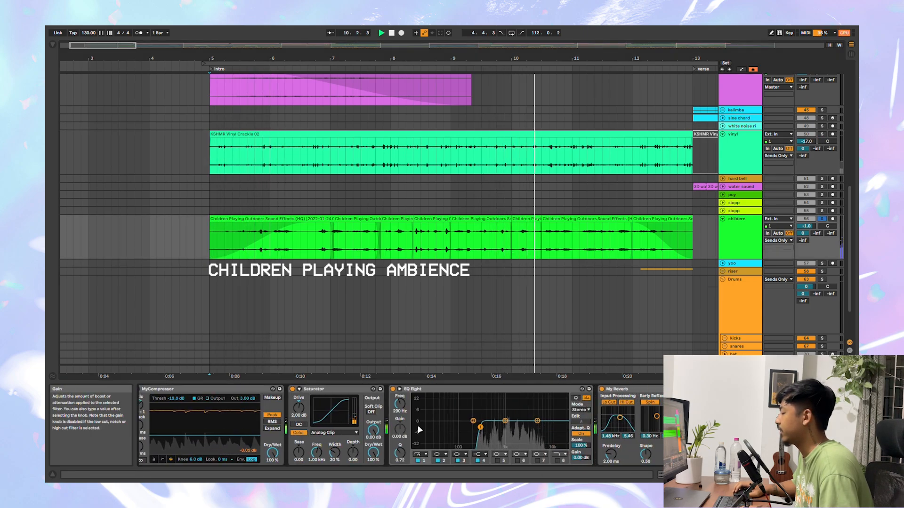
Step: Unfold the riser group, enlarge its rise r track and play the sine chimes 3 clip leading into the verse
scroll(452, 214, down, 5)
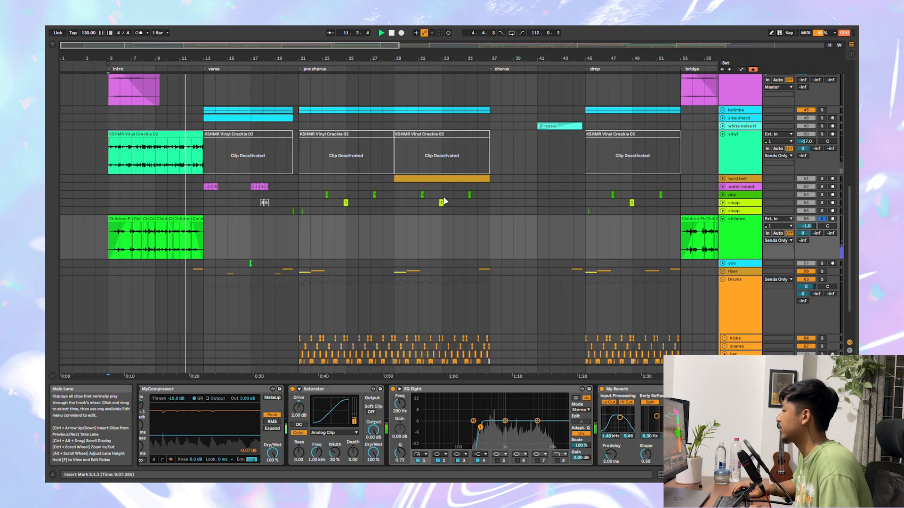
scroll(202, 261, up, 5)
scroll(198, 268, down, 5)
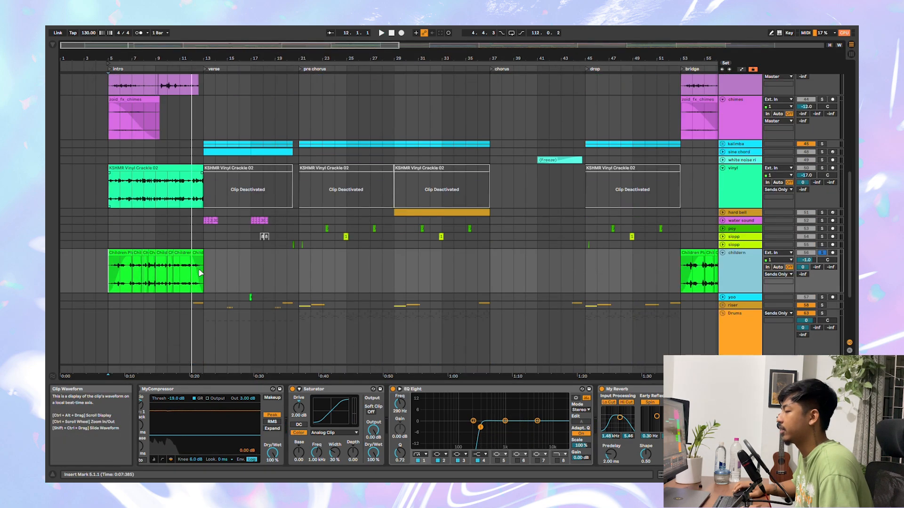
scroll(196, 248, up, 5)
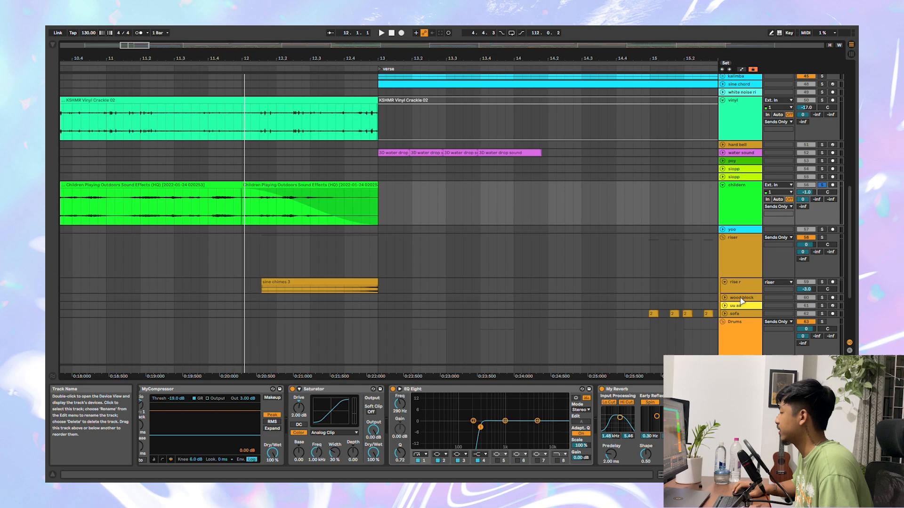
click(741, 291)
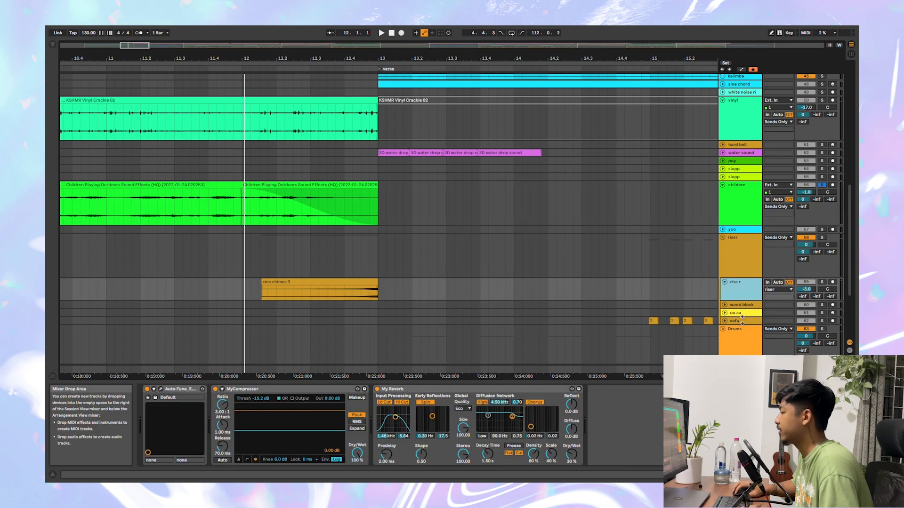
scroll(287, 293, down, 5)
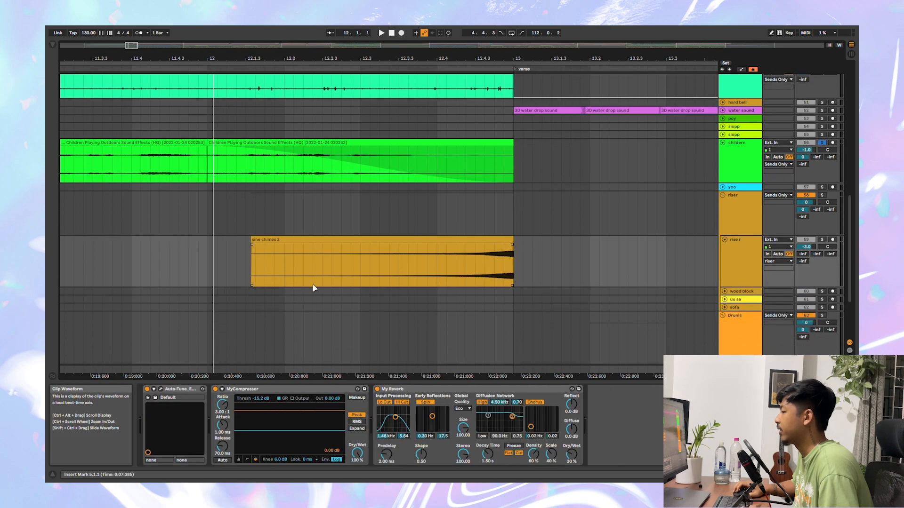
scroll(313, 287, down, 1)
click(250, 263)
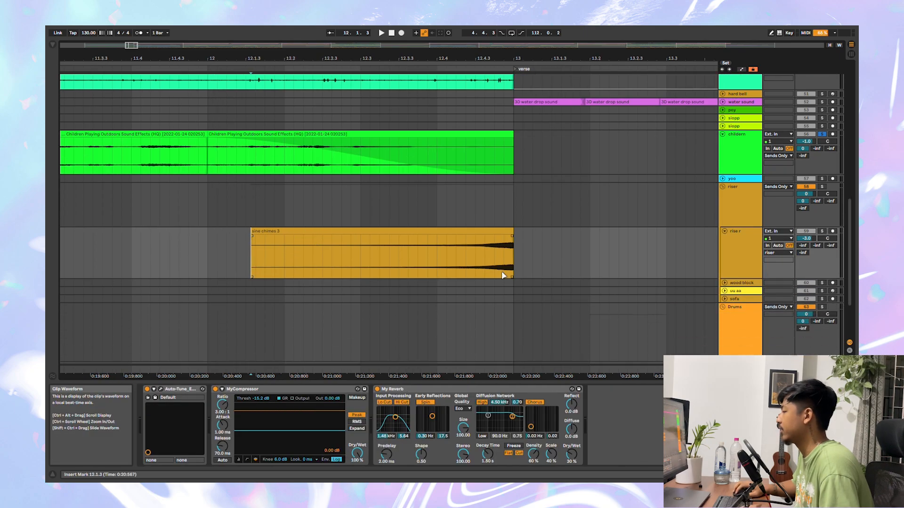
key(space)
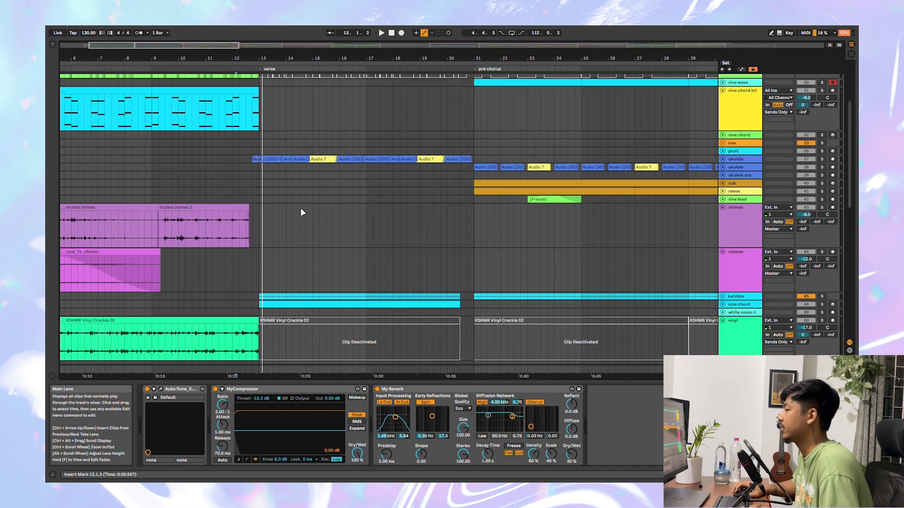
Step: Unfold the kalimba group and its sine chord tracks, and play the group solo from the verse at bar 13
scroll(300, 207, up, 5)
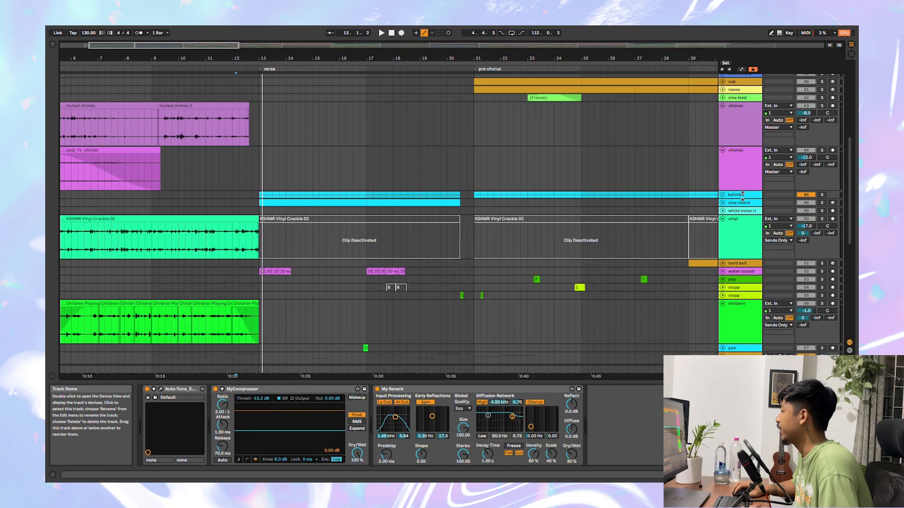
click(723, 196)
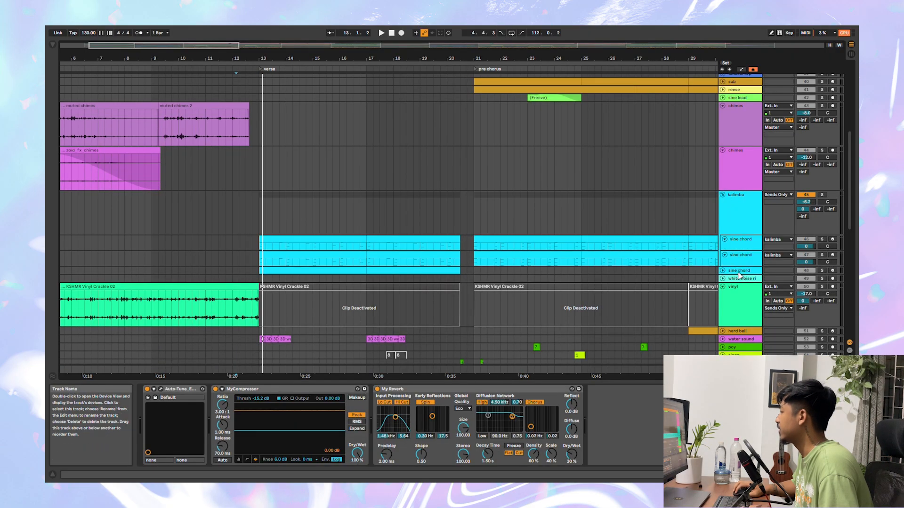
click(743, 256)
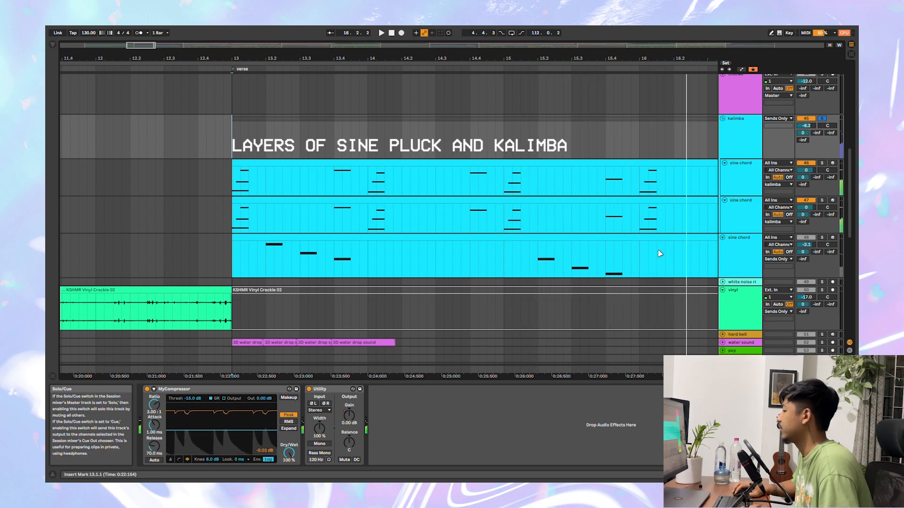
key(space)
Step: Play the kalimba group's two sine chord layers from bar 13, first individually and then together
click(238, 185)
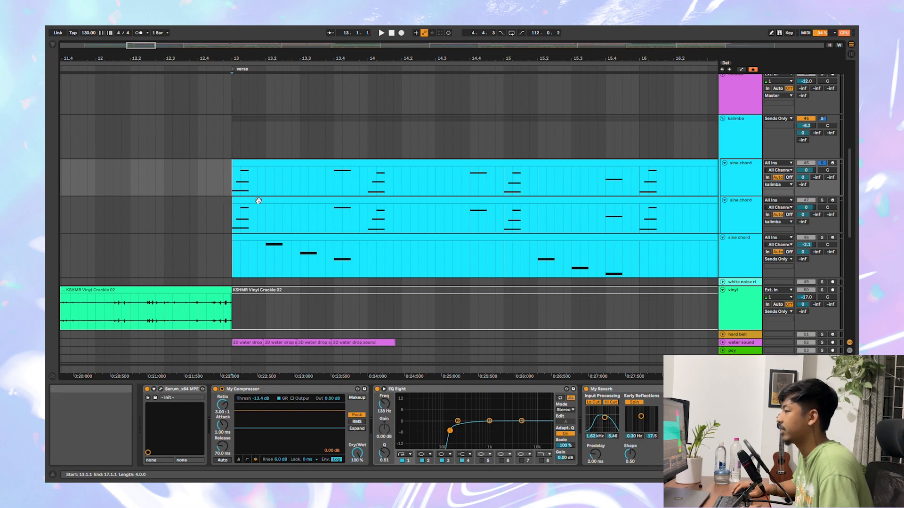
double_click(284, 163)
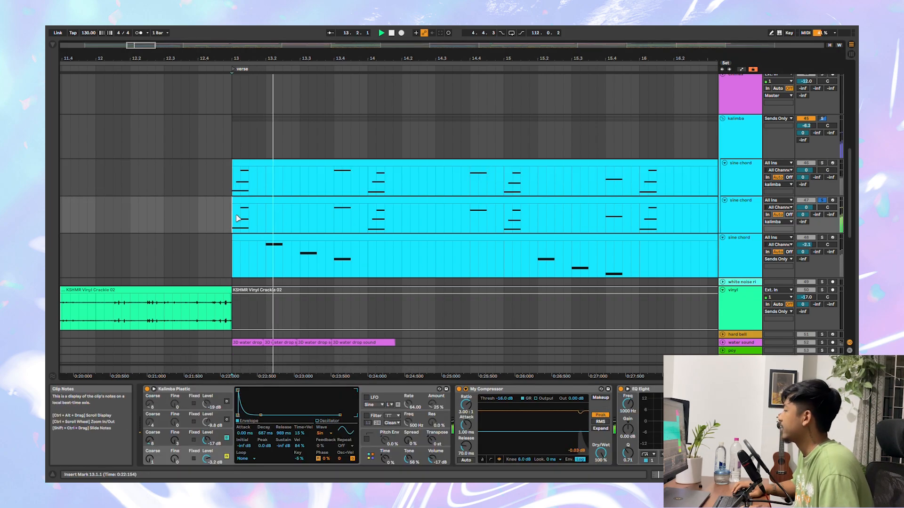
scroll(233, 257, right, 3)
scroll(233, 256, left, 3)
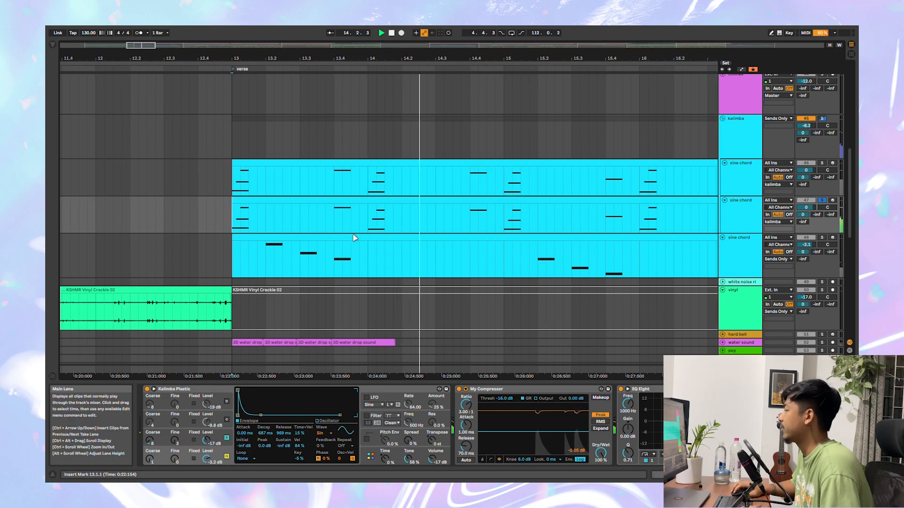
scroll(392, 253, right, 5)
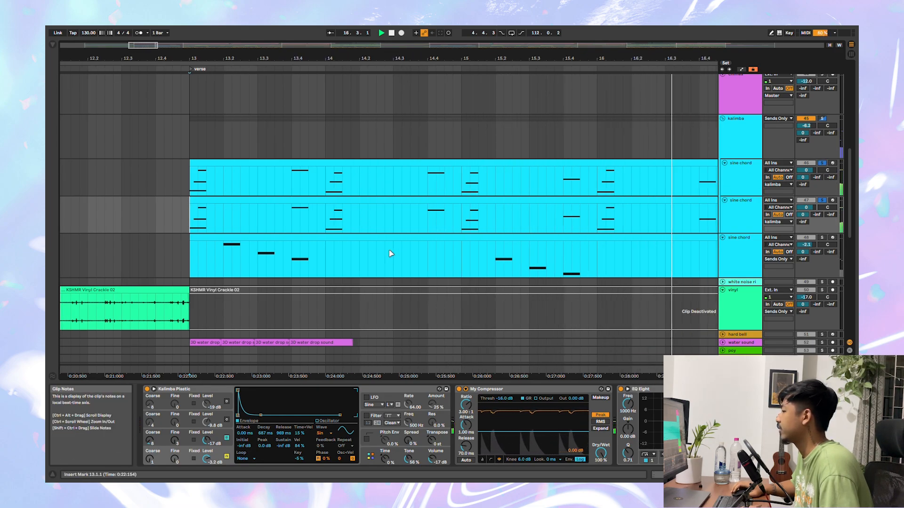
Step: Play the short sine lead on the sine chord track below the kalimba group solo from position 13.2.1
scroll(282, 236, down, 3)
click(821, 179)
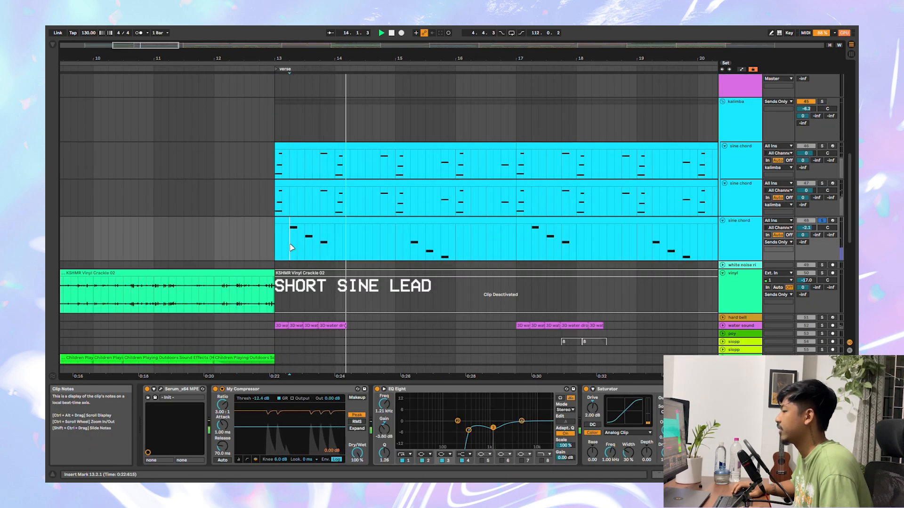
key(space)
Step: View the sine lead's Serum synth settings, and play the lead together with the kalimba group
click(161, 389)
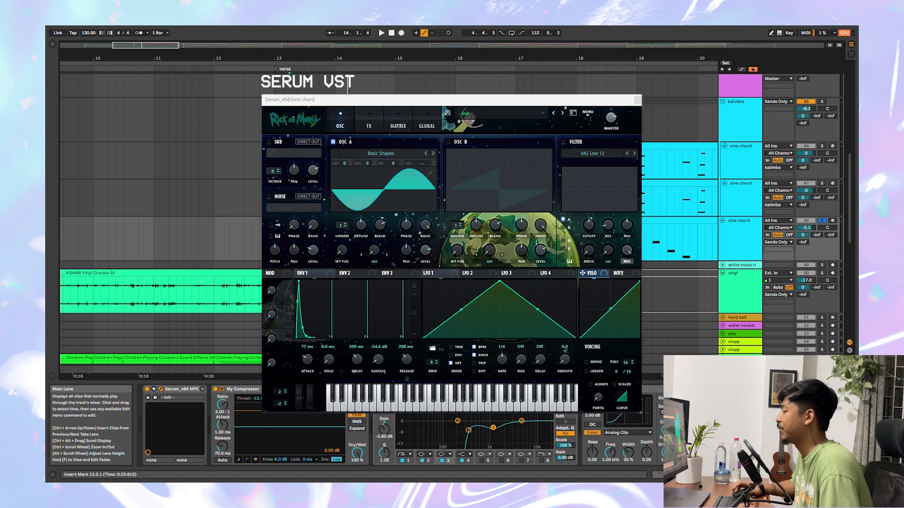
click(638, 99)
key(space)
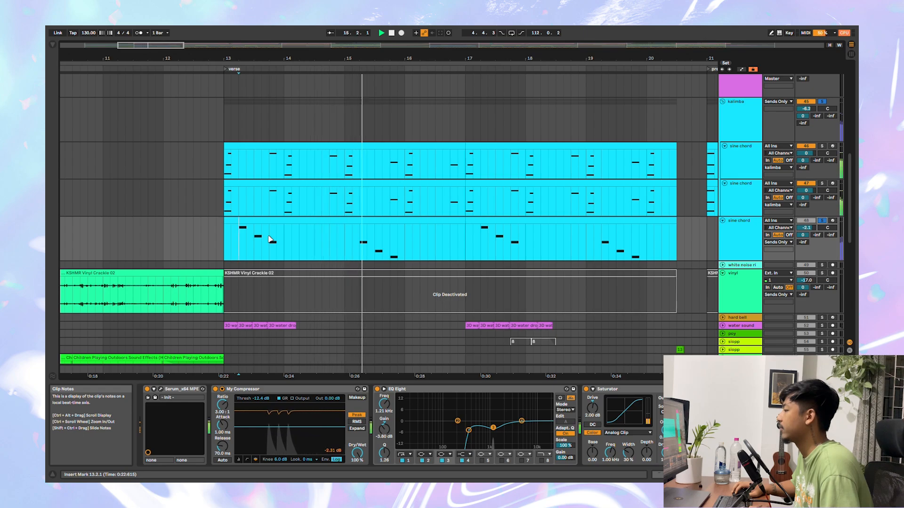
key(space)
Step: Play the 3D water drop sound clips on the water sound track solo from the verse at bar 13
scroll(293, 235, left, 1)
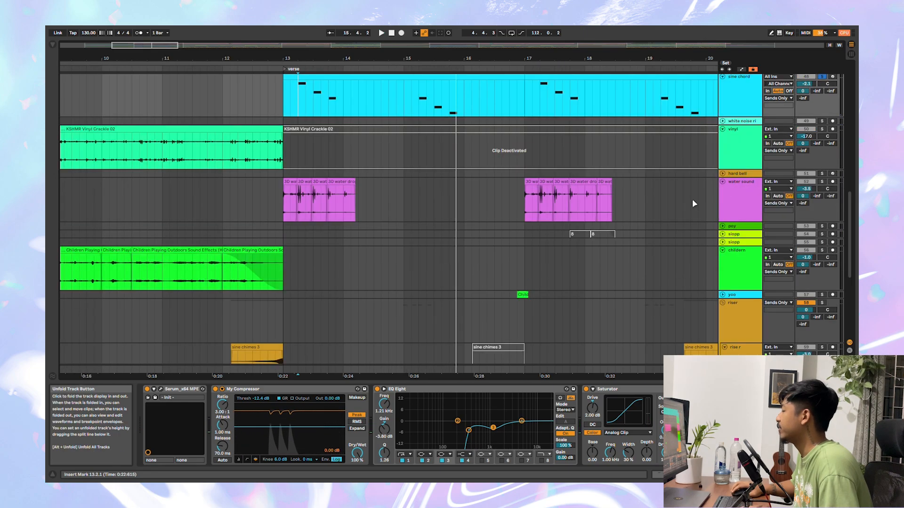
scroll(258, 252, down, 1)
scroll(266, 226, right, 2)
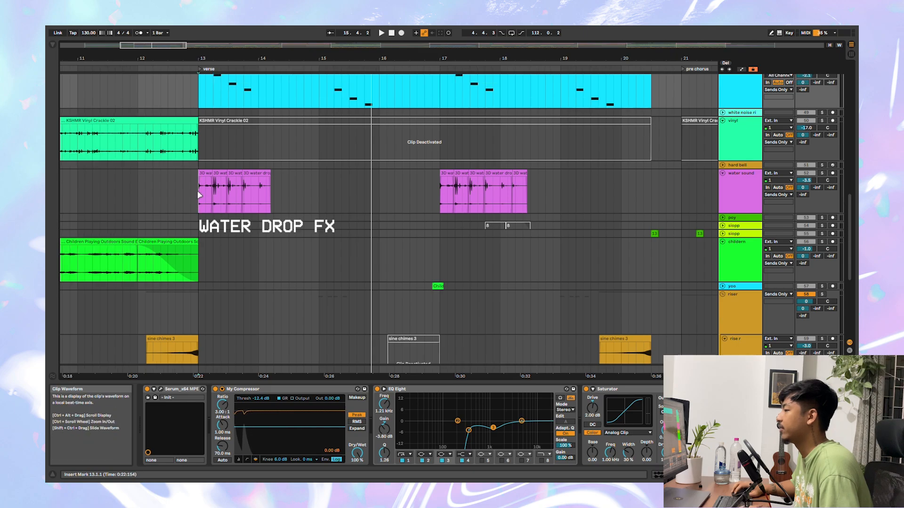
click(200, 194)
key(space)
scroll(494, 280, down, 2)
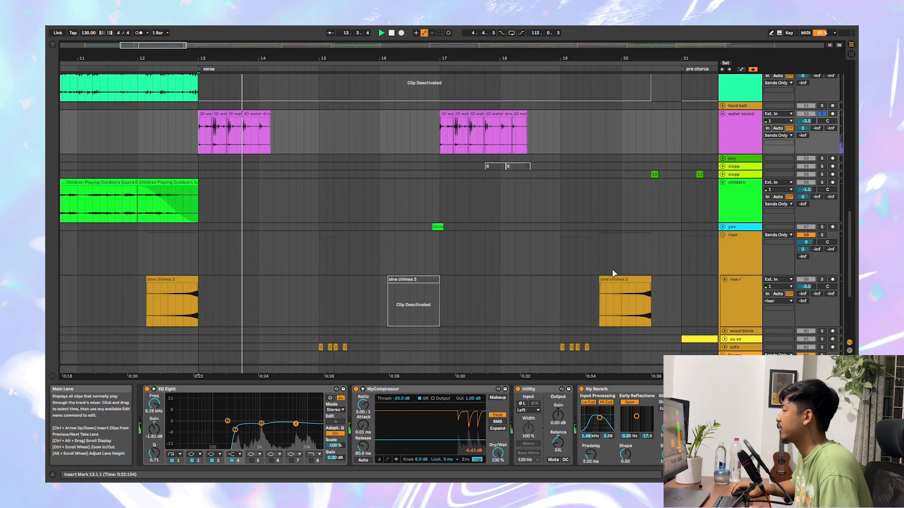
Step: Play the wiper effect clips on the sofa track solo from 14.4.4, and the snap track solo from the verse at bar 13
scroll(327, 290, down, 2)
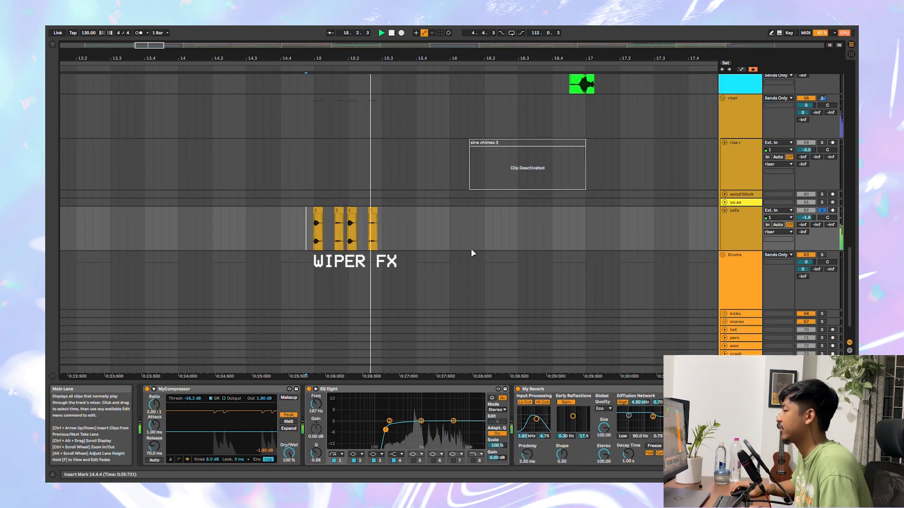
key(minus)
key(minus)
click(279, 325)
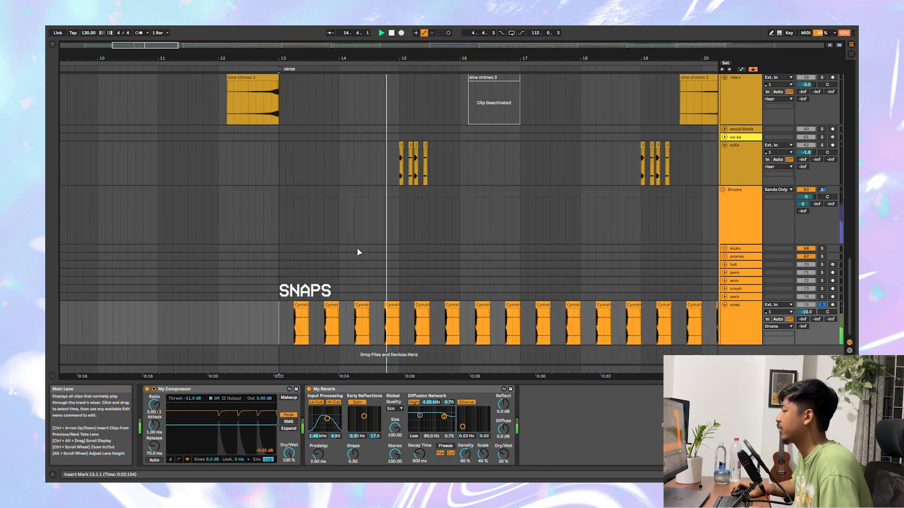
key(space)
Step: Unfold the upper blue ukulele track and play its strum clips solo from position 12.4.1
scroll(356, 247, up, 20)
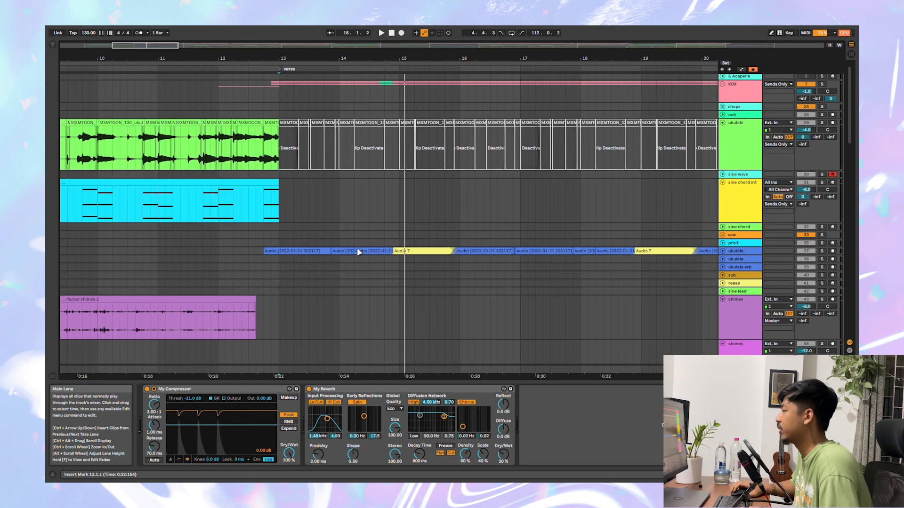
click(725, 265)
click(265, 286)
key(space)
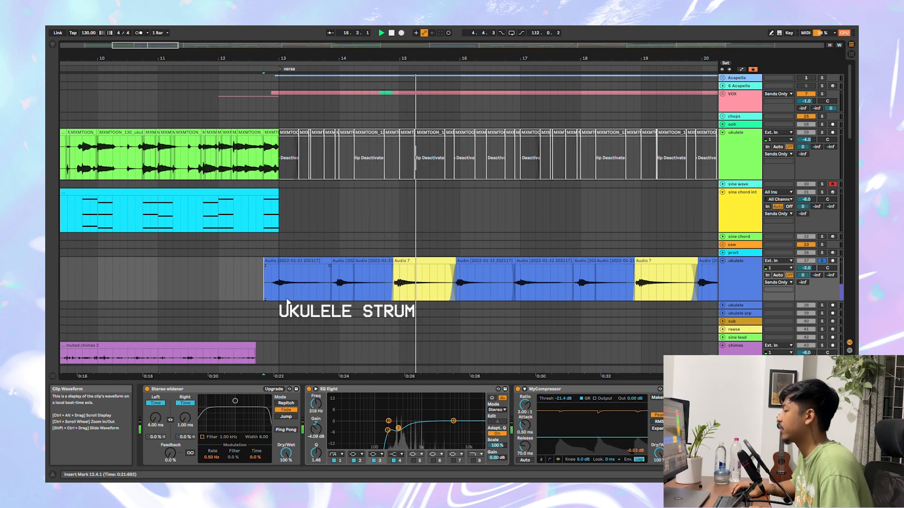
key(space)
Step: Play the sine wave track's chord clip solo from the start of the pre chorus at 21.1.1
drag(463, 306, 292, 270)
scroll(297, 269, down, 4)
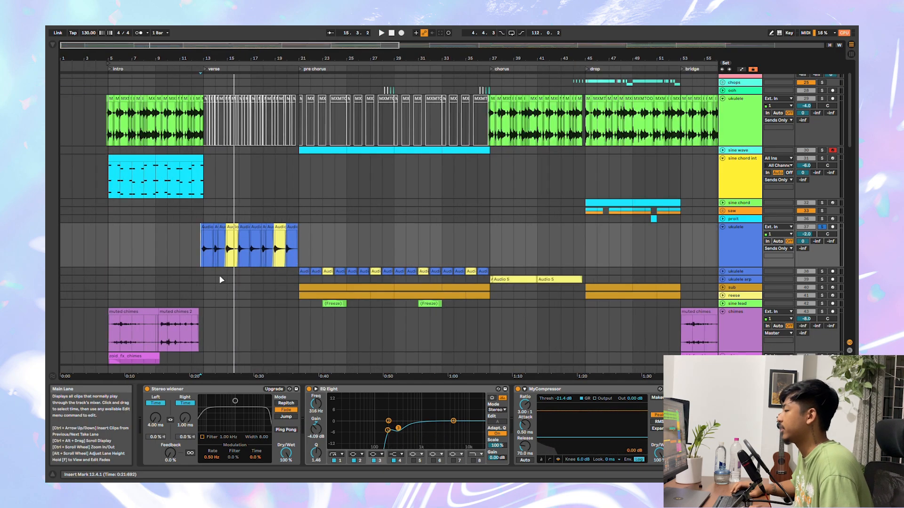
drag(220, 276, 274, 263)
scroll(307, 238, down, 3)
scroll(306, 238, up, 3)
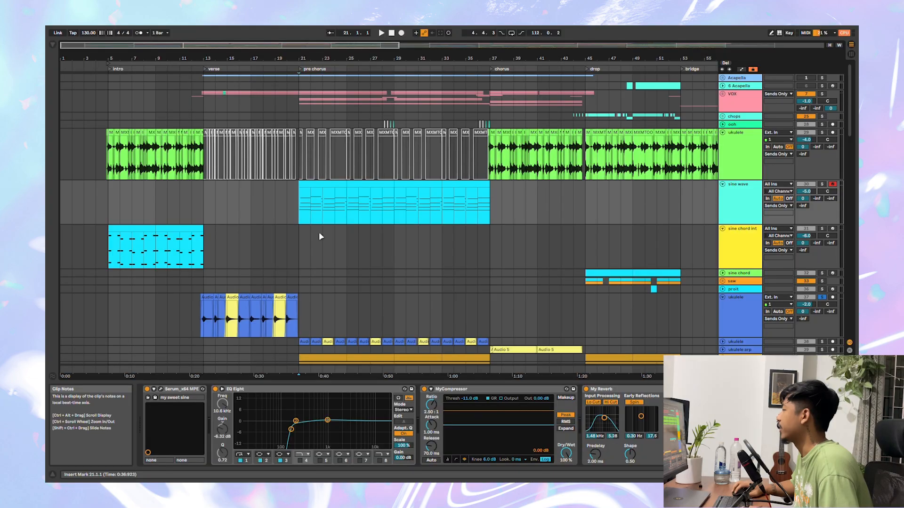
scroll(299, 219, up, 4)
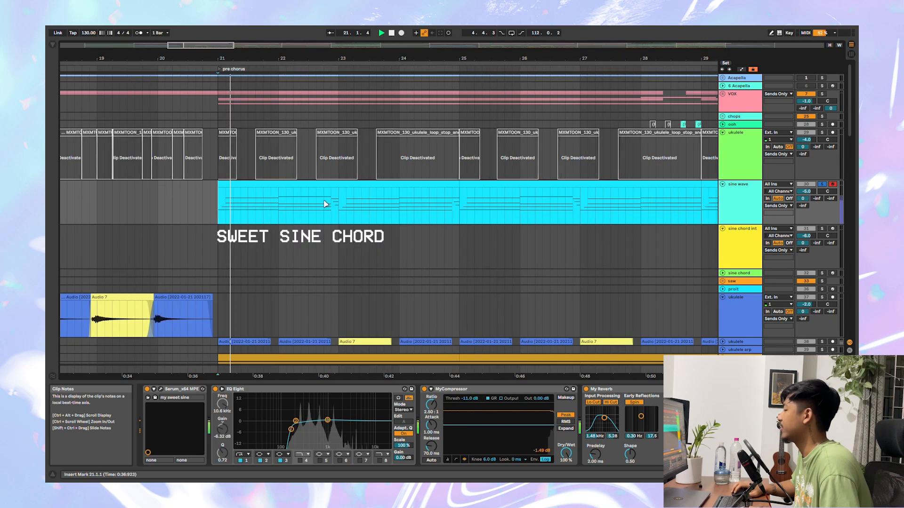
scroll(324, 202, left, 3)
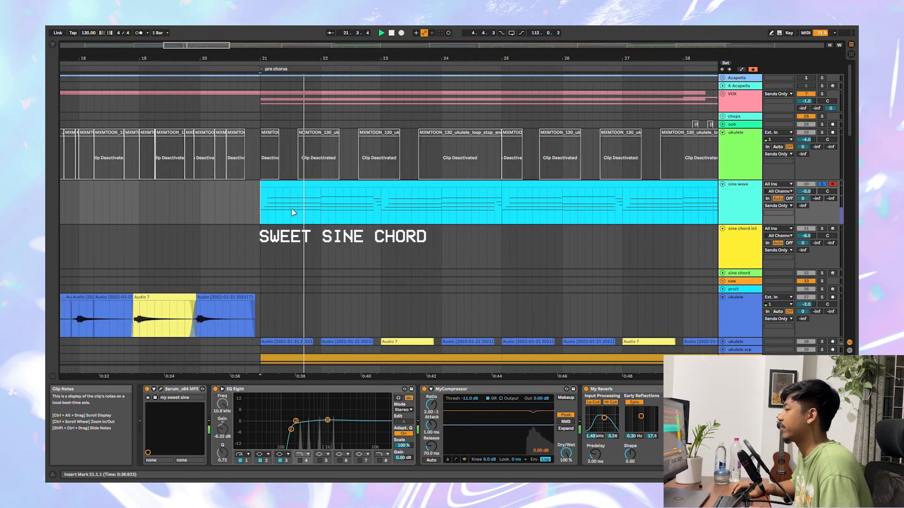
Step: Examine the sine wave chord clip's MIDI notes and the oscillator and FX settings of its Serum synth
double_click(326, 185)
key(space)
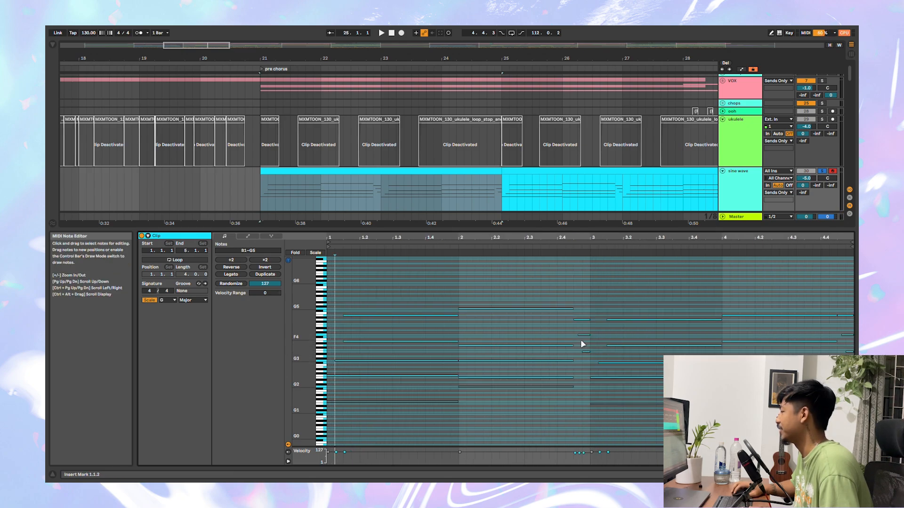
key(shift+Tab)
click(160, 389)
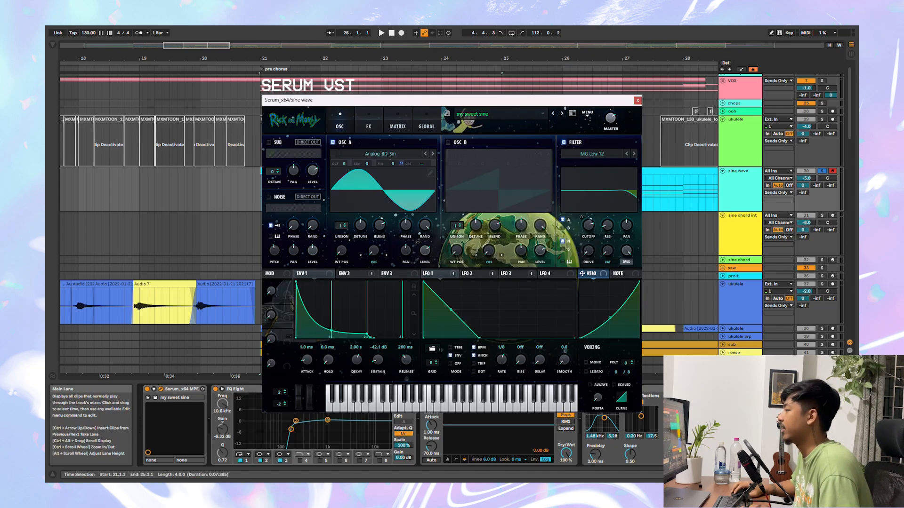
click(368, 126)
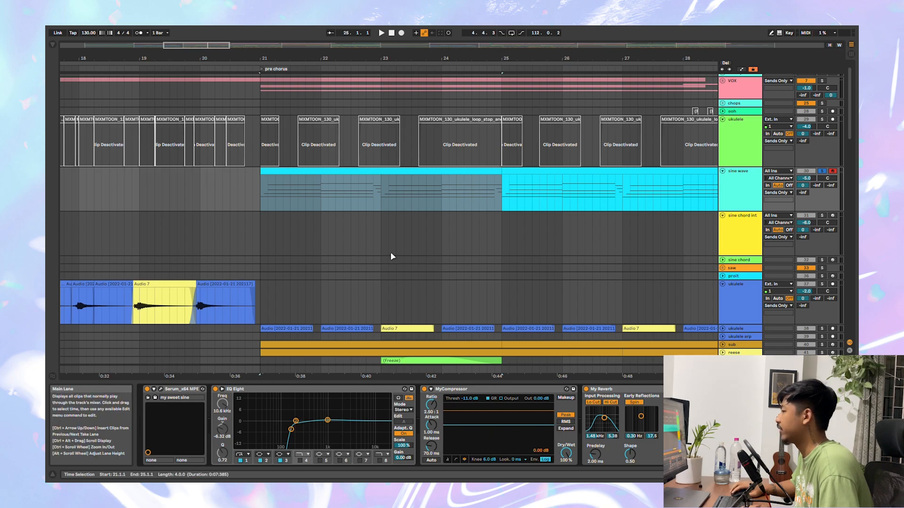
Step: Play the soft-attack strum clips on the second blue ukulele track solo from the pre chorus at 21.1.1
scroll(262, 198, down, 5)
click(264, 198)
key(space)
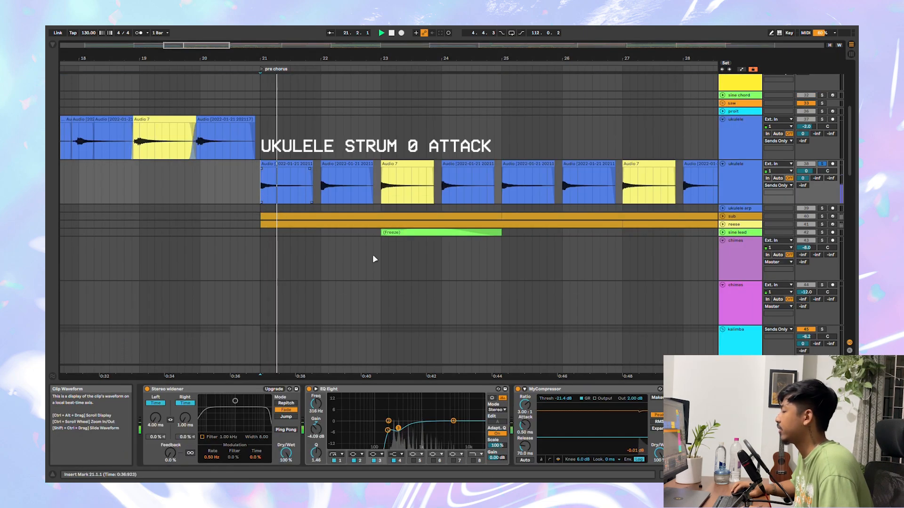
Step: Play the sub and reese bass tracks solo from 21.1.1 and view the reese's Serum settings
click(723, 218)
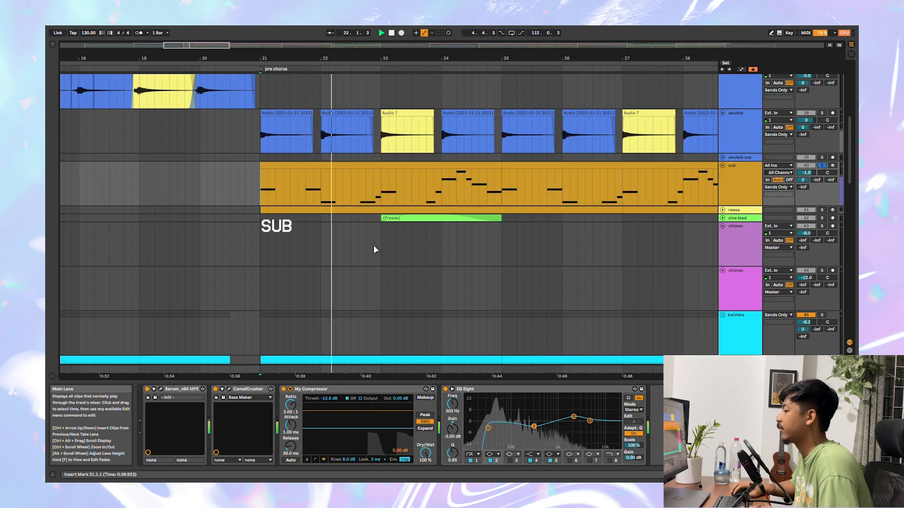
key(space)
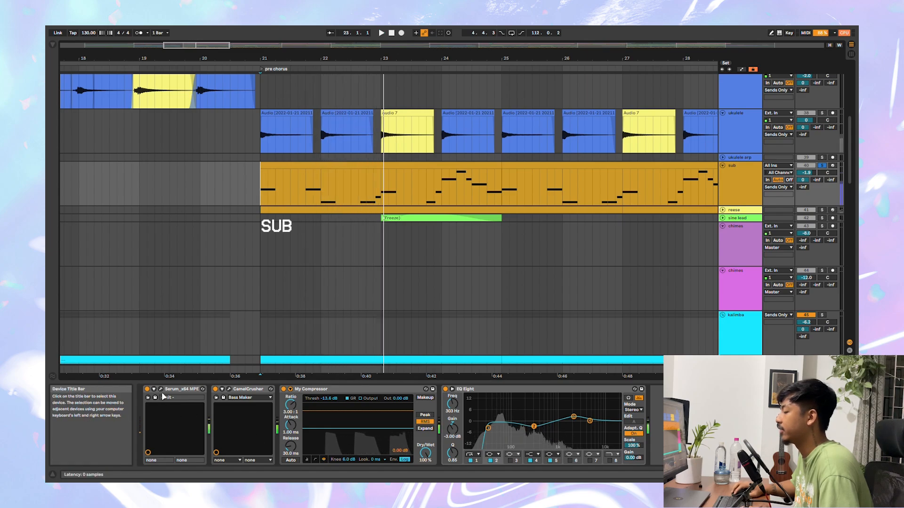
click(160, 389)
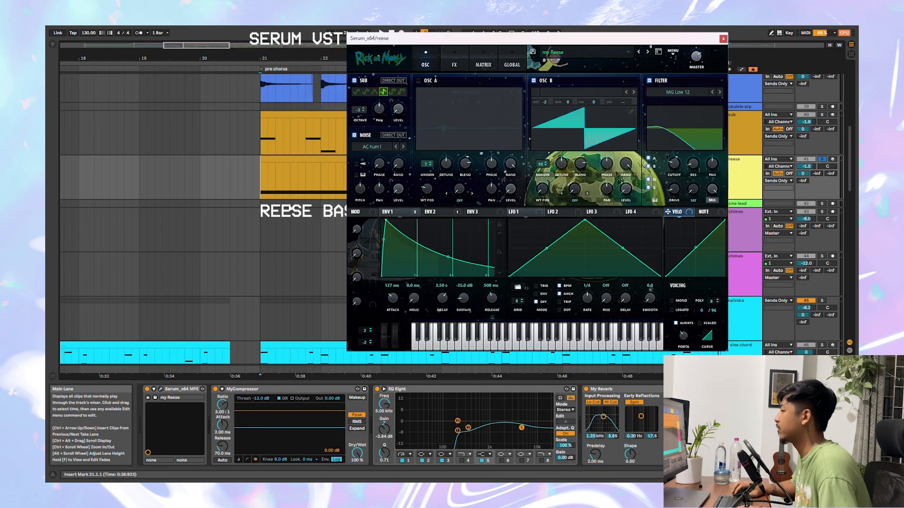
key(space)
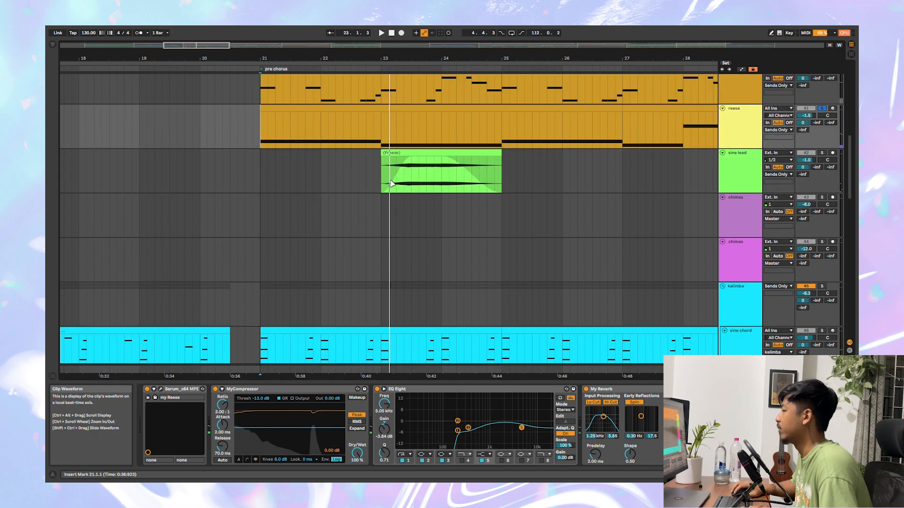
Step: Play the frozen sine lead clip solo from bar 23, and again together with the sub and reese tracks
click(400, 220)
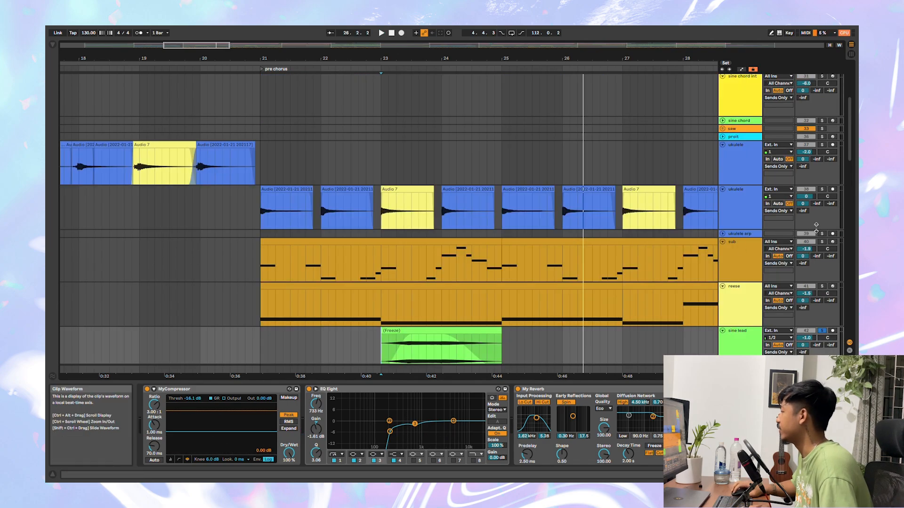
key(space)
scroll(541, 263, down, 1)
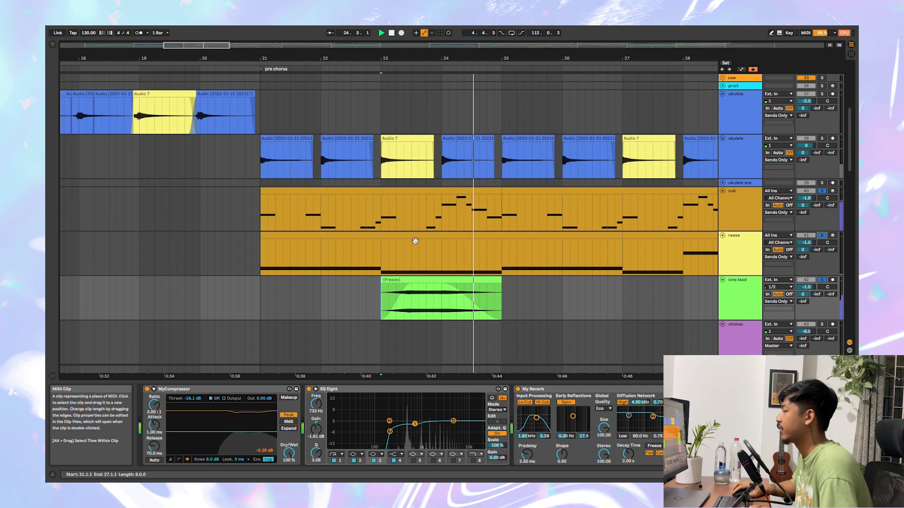
key(space)
Step: Play the kalimba group's stacked sine chords solo from the pre chorus at 21.1.1
scroll(466, 258, down, 10)
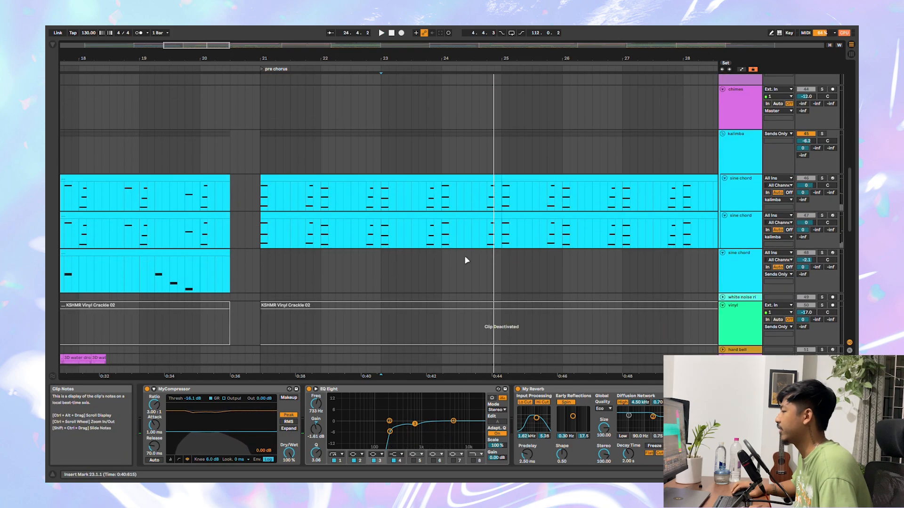
key(s)
key(space)
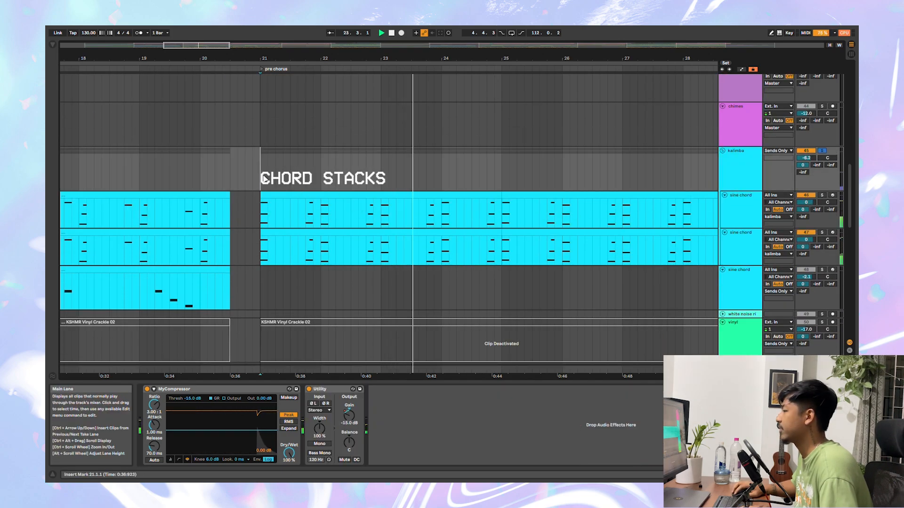
Step: Play the yellow riser clip in the riser group solo from 21.1.1, and the wood block rise clip from 22.1.1
scroll(370, 237, down, 10)
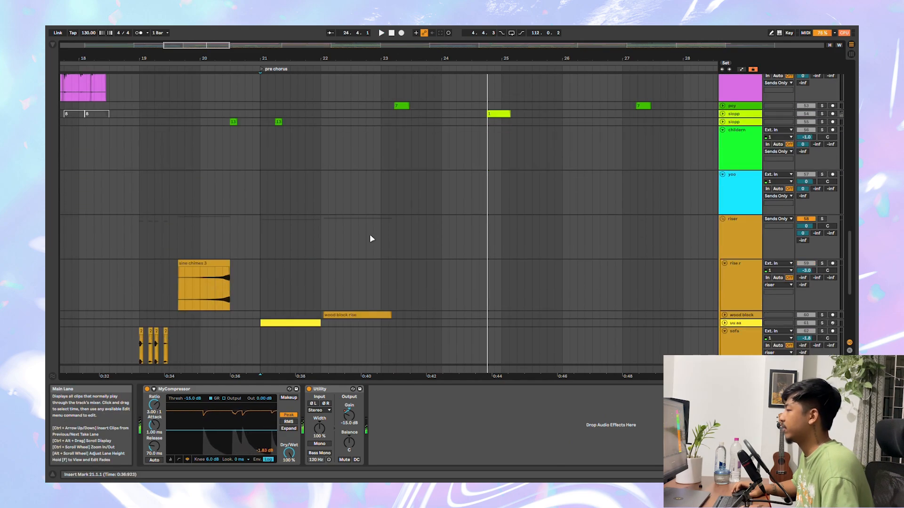
scroll(370, 238, down, 4)
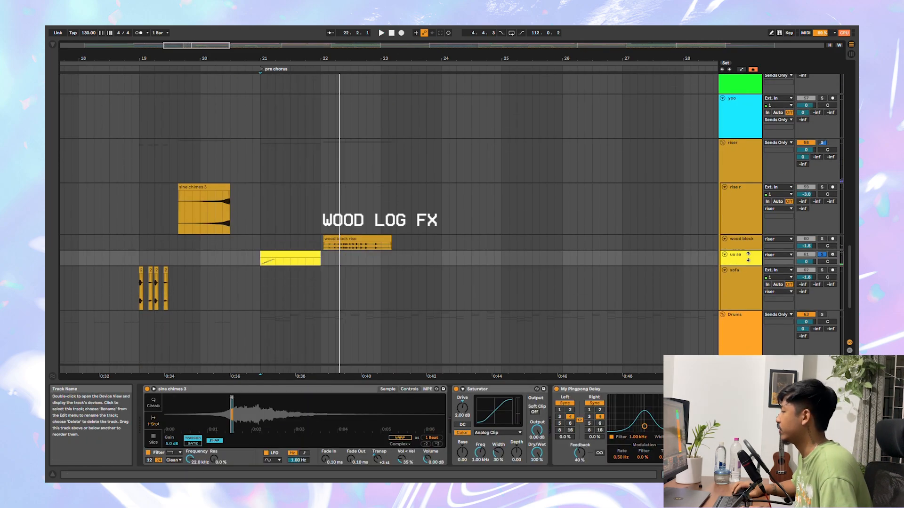
click(324, 238)
key(s)
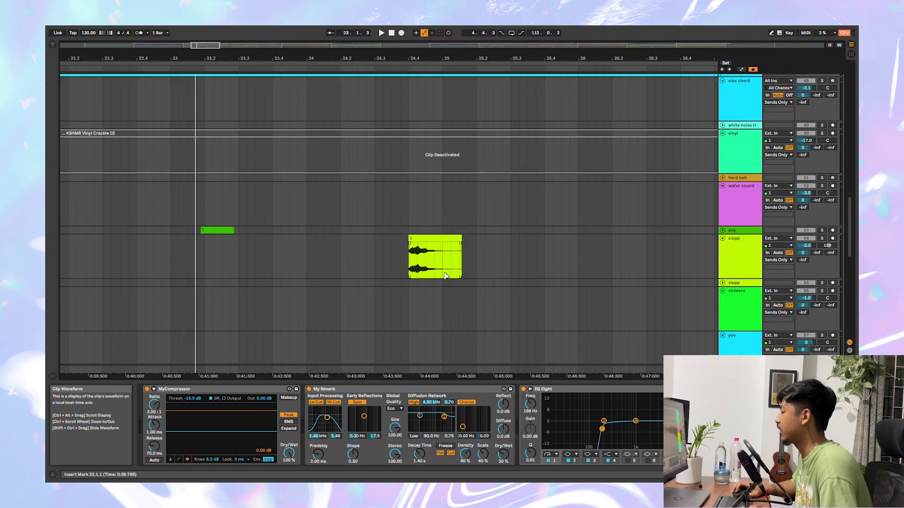
Step: Play the pre chorus one-shot effects solo: the green clip below the water sound track from 23.1.4 and the 8-bit clip from 21.1.4
click(352, 273)
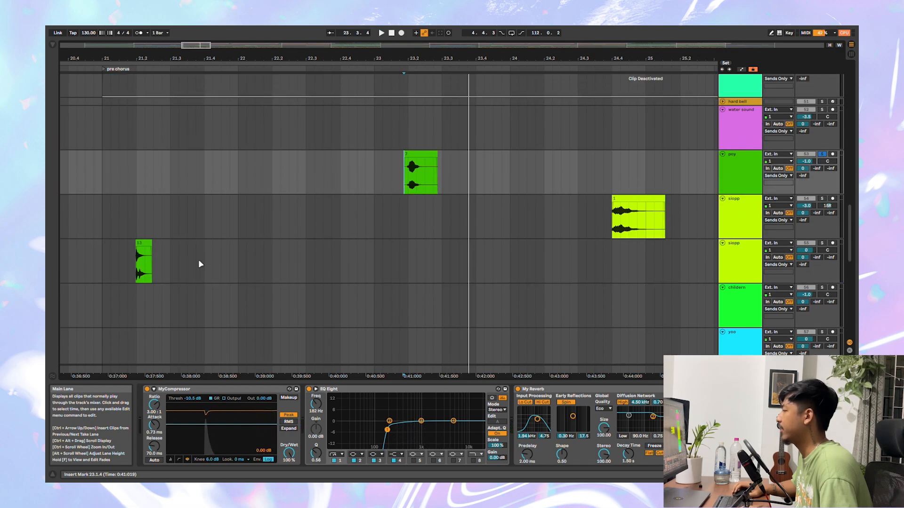
scroll(199, 264, left, 2)
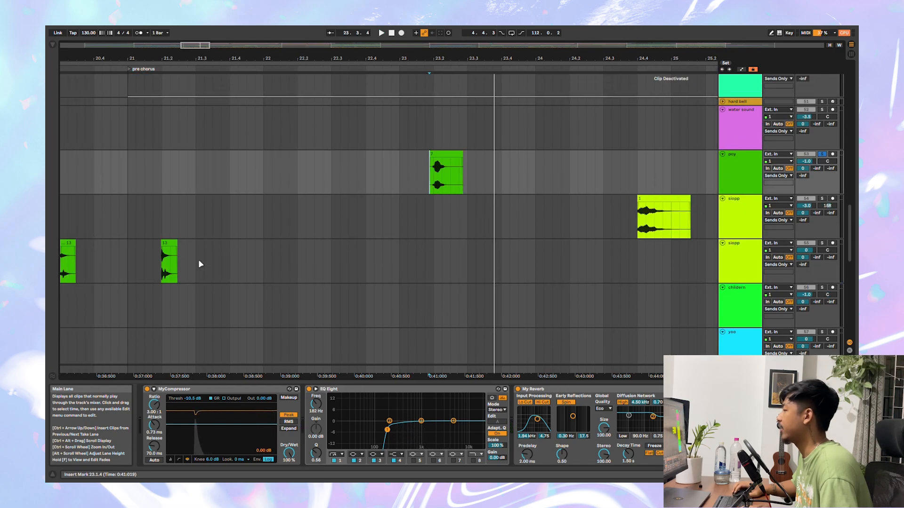
scroll(199, 264, left, 3)
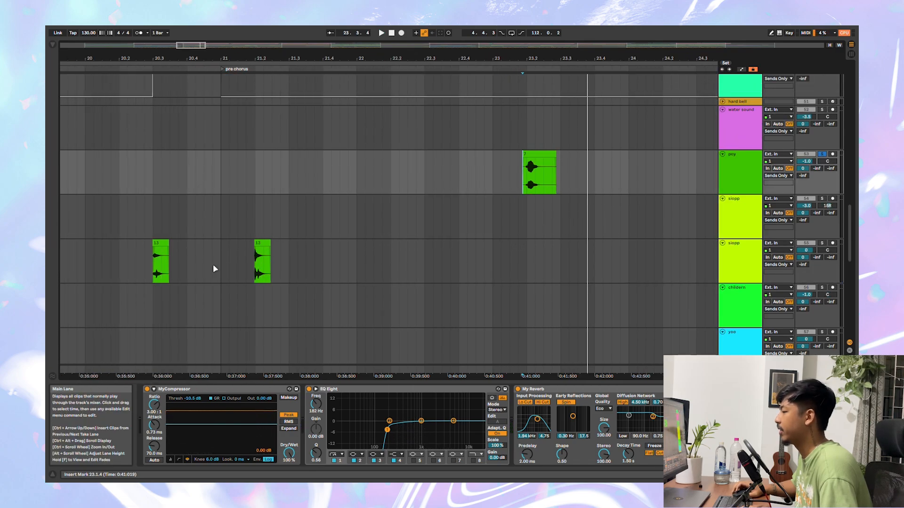
scroll(214, 265, left, 1)
ctrl+scroll(284, 266, up, 5)
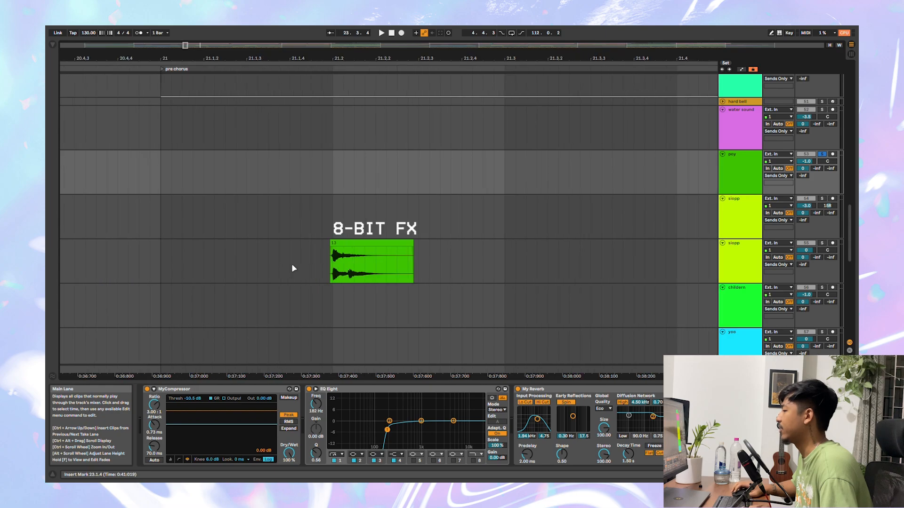
click(322, 272)
key(space)
key(space)
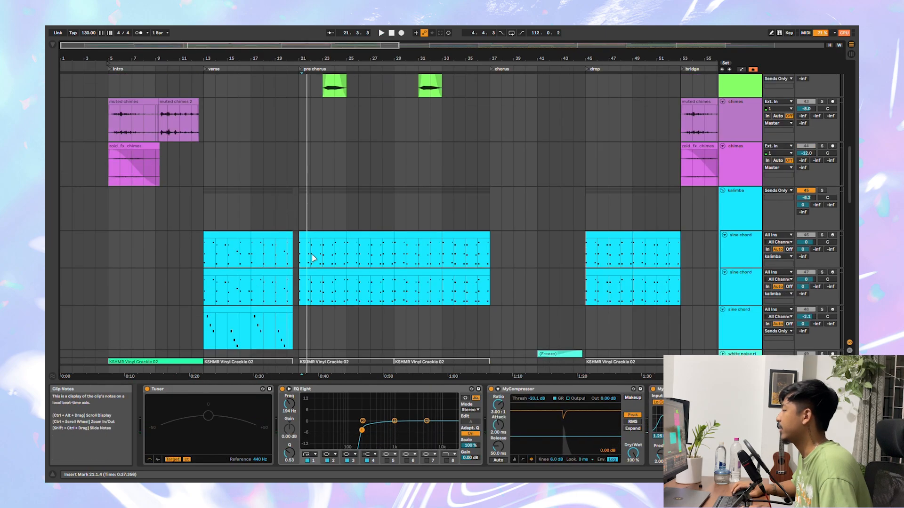
Step: Play the vocal shots on the ooh track from 28.3.3, and the ukulele arp track solo from the chorus at 37.1.1
scroll(312, 258, up, 10)
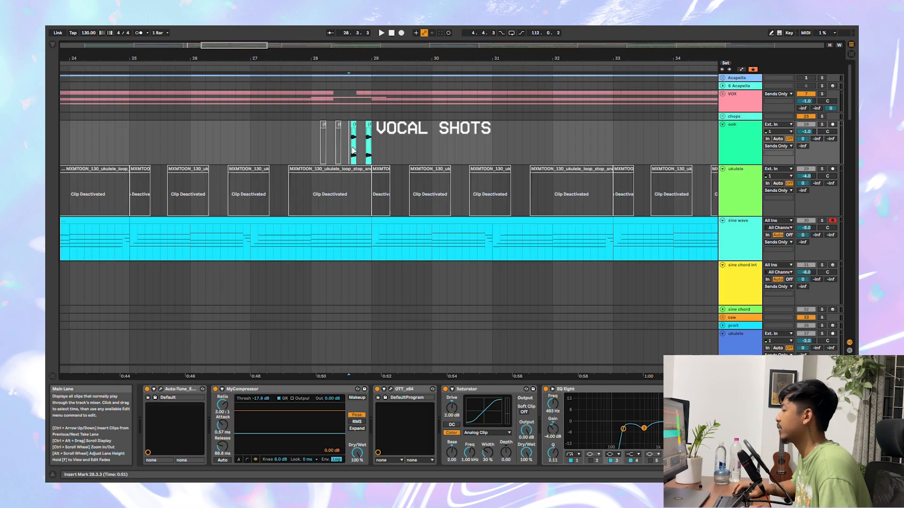
key(space)
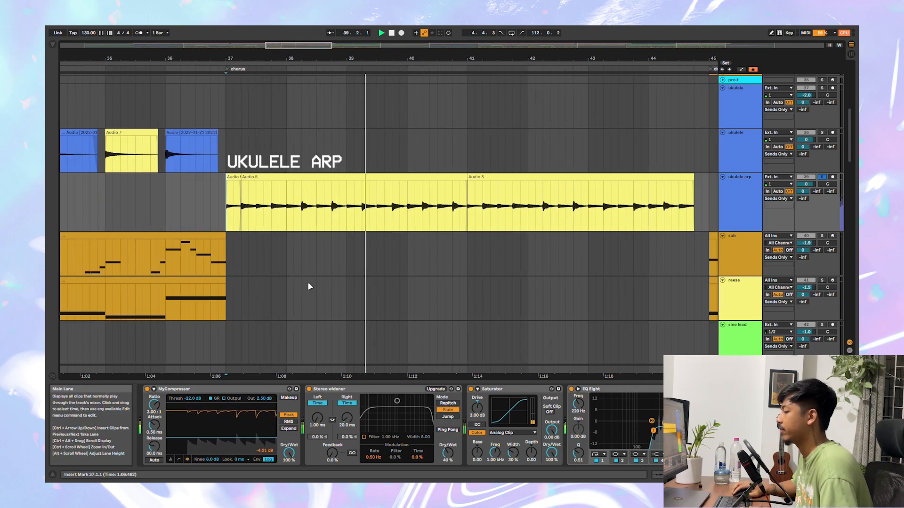
key(space)
Step: Examine the ukulele arp track's effect chain from the compressor through the stereo widener, Saturator and EQ Eight to the reverb
scroll(285, 438, right, 1)
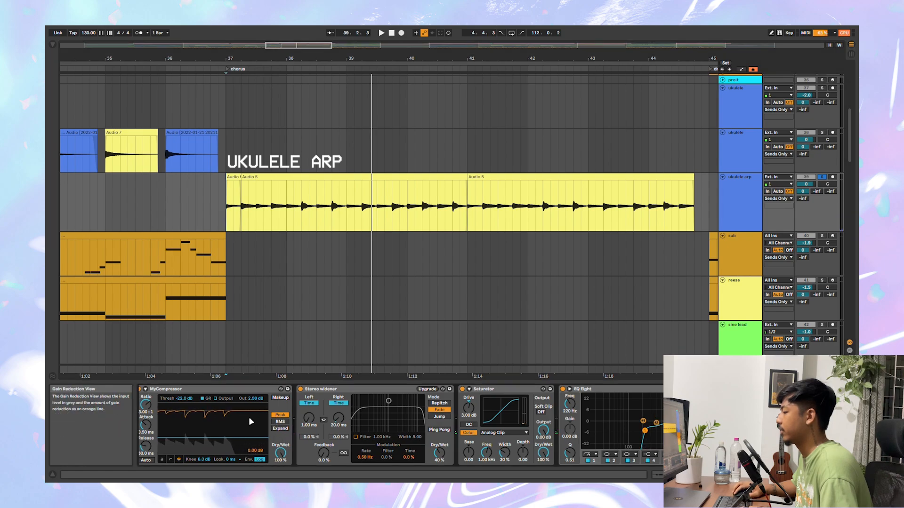
scroll(251, 421, right, 3)
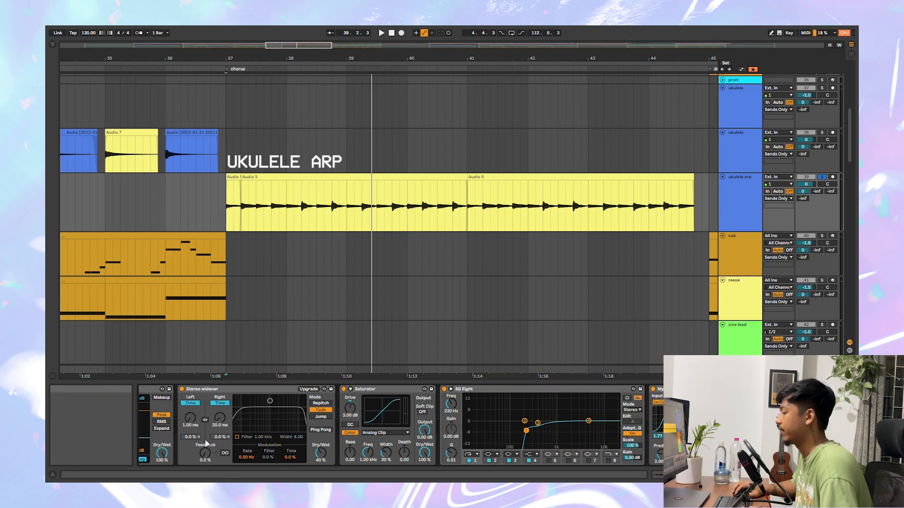
scroll(231, 440, right, 1)
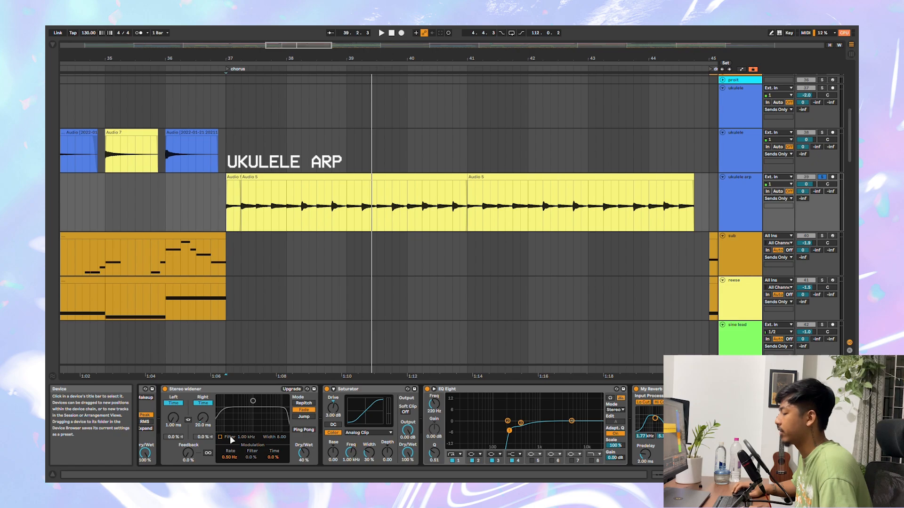
scroll(282, 423, right, 2)
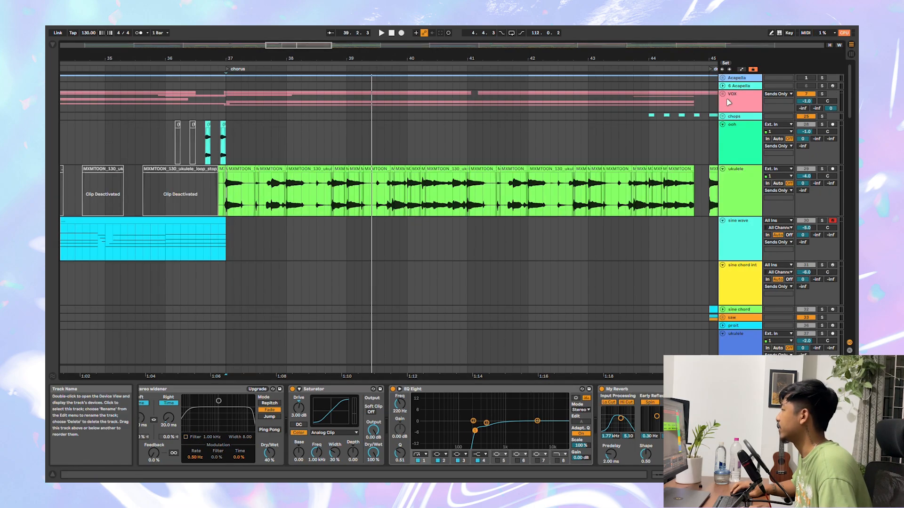
Step: Unfold the VOX group, enlarge its buildup hum track and play the vocal hum solo from 36.4.4, just before the chorus
click(722, 93)
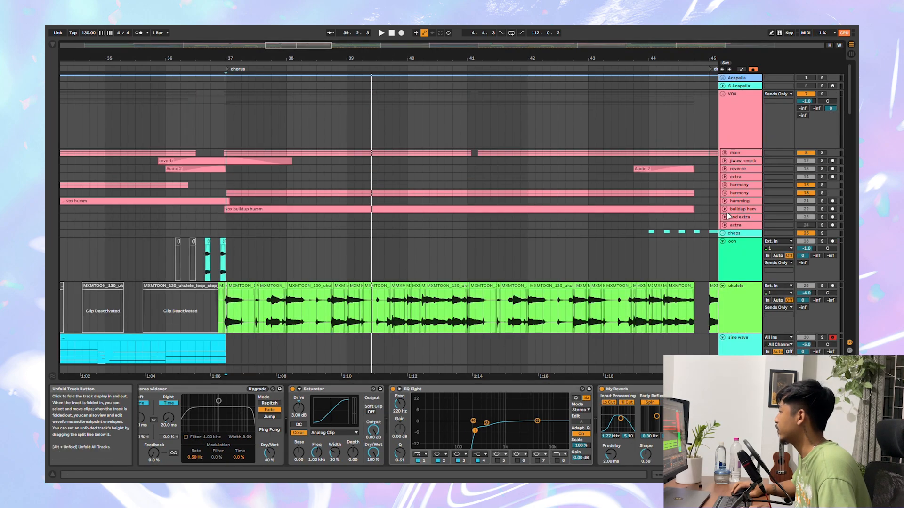
click(725, 210)
drag(739, 221, 738, 257)
scroll(265, 254, up, 4)
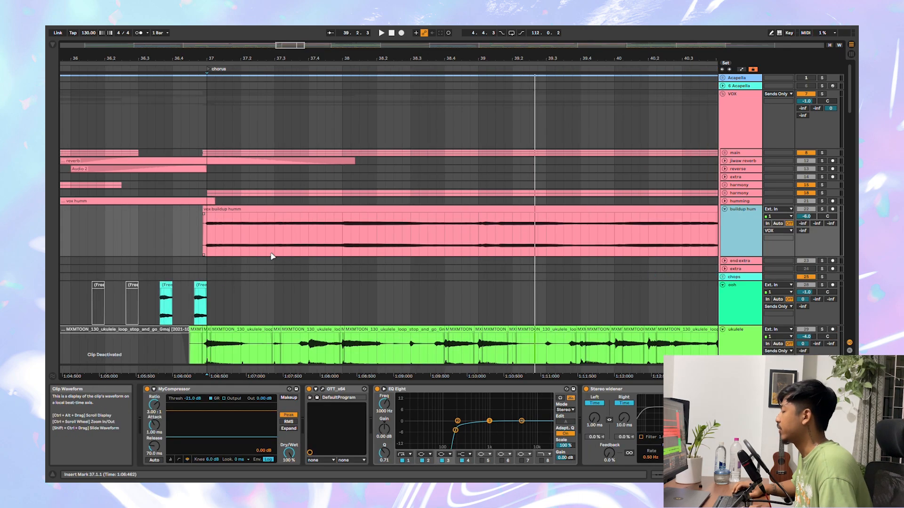
scroll(275, 255, down, 4)
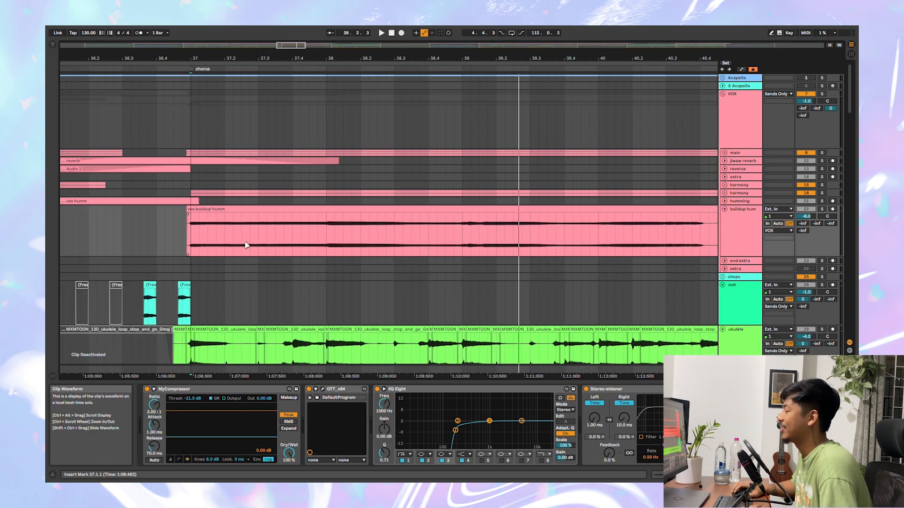
key(space)
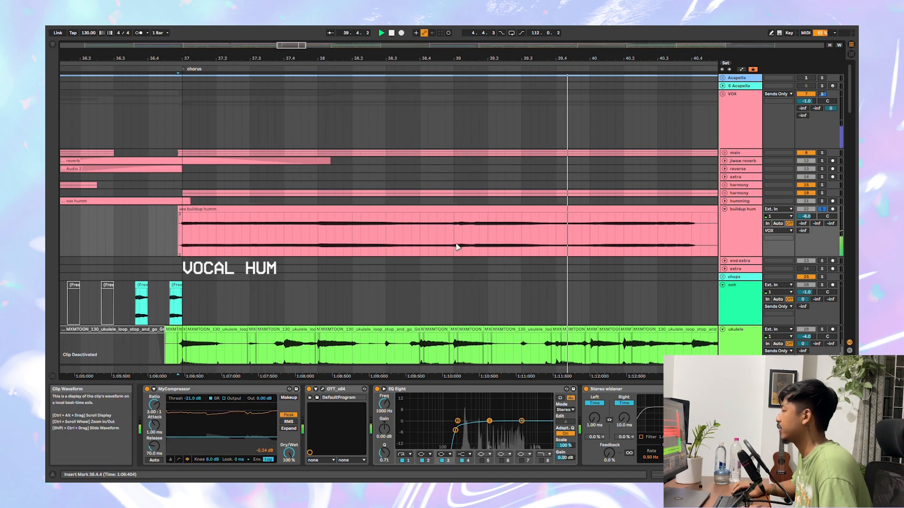
Step: Play the white noise riser clip solo from 43.1.1 and look over the riser group's clips around the drop
scroll(457, 246, down, 3)
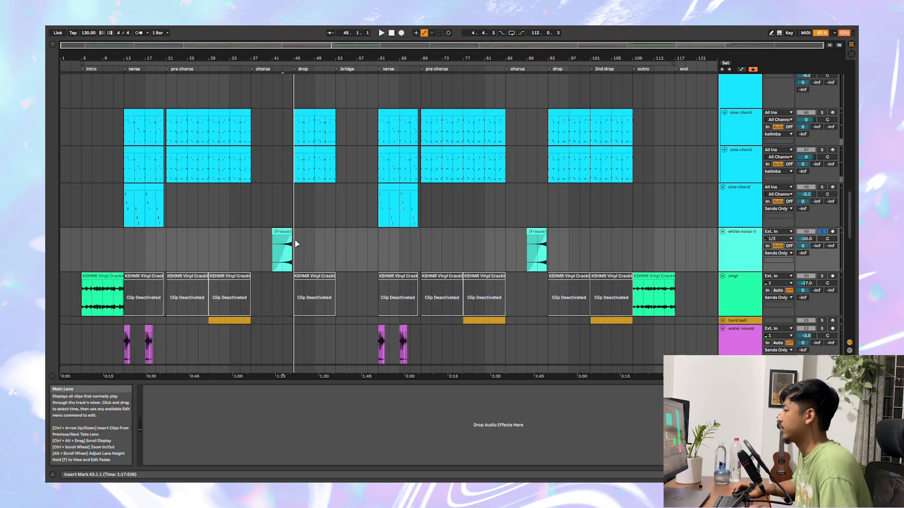
scroll(296, 244, up, 5)
scroll(312, 242, up, 5)
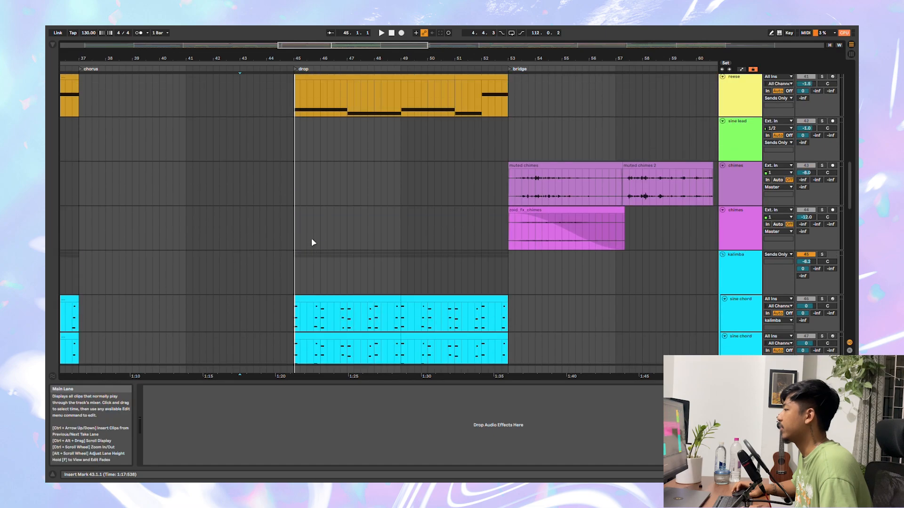
scroll(311, 239, up, 3)
drag(848, 186, 852, 289)
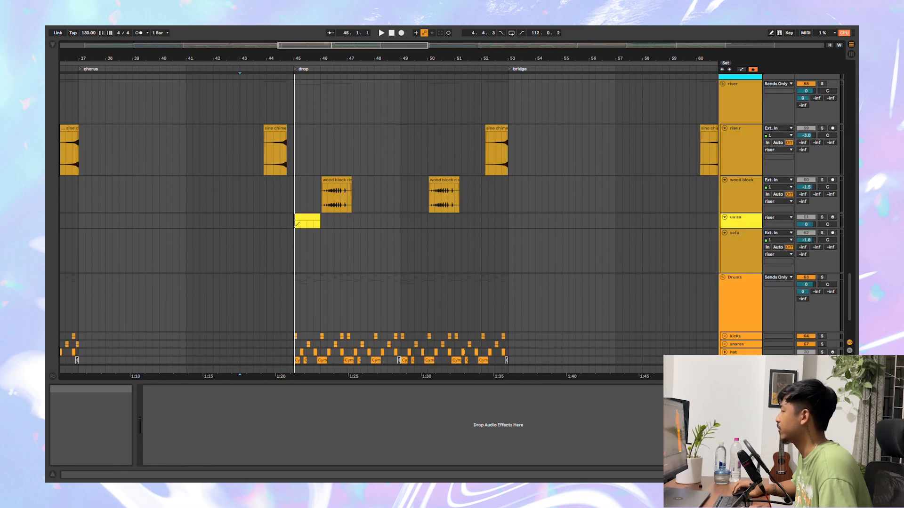
Step: Play the pre chorus drums solo from 21.1.1, following the kicks, snares, hat, percussion and crash tracks
scroll(330, 245, down, 3)
scroll(305, 265, left, 7)
scroll(304, 264, down, 5)
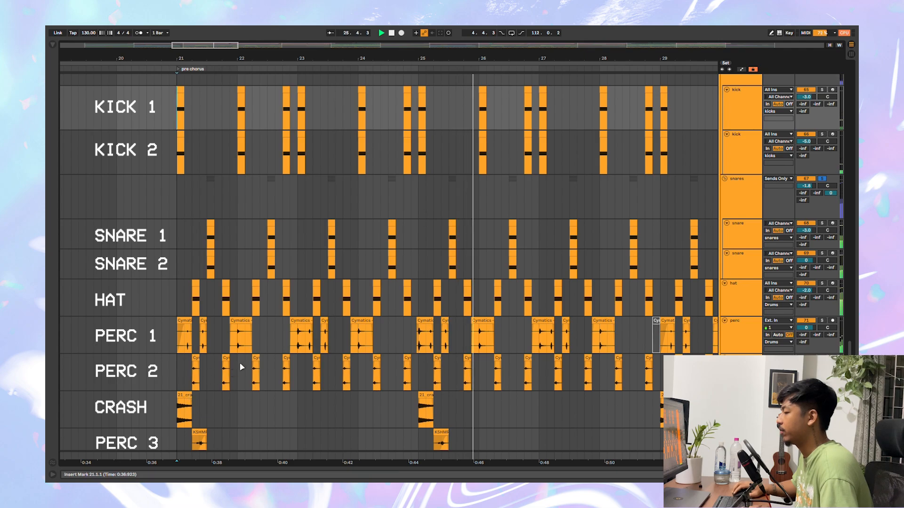
scroll(247, 360, down, 3)
scroll(264, 359, down, 1)
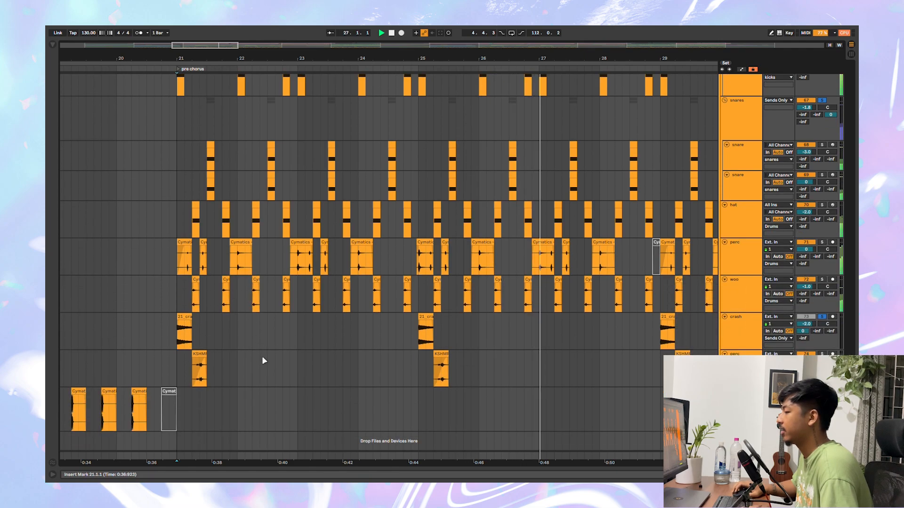
scroll(368, 342, up, 2)
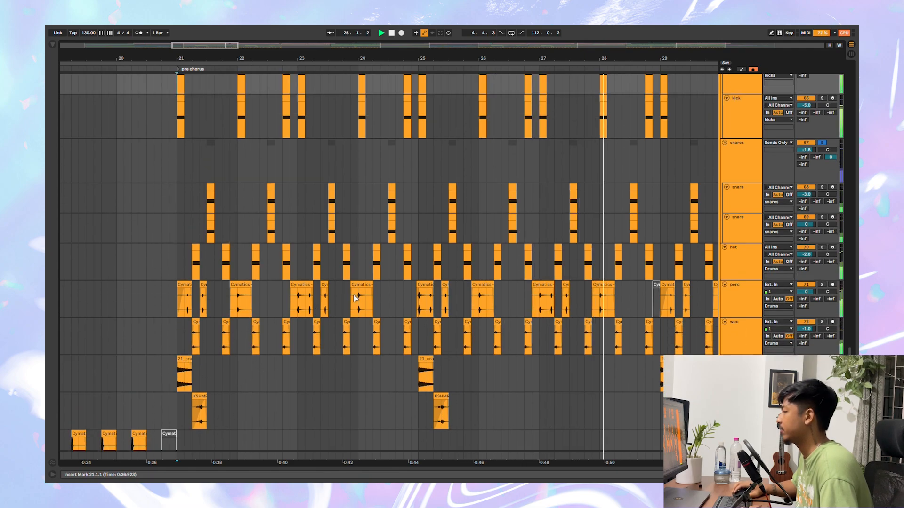
Step: Play the saw track in the saw group solo from the drop at 45.1.1 and check its Serum synth
scroll(375, 288, down, 2)
scroll(376, 287, right, 2)
scroll(375, 287, right, 2)
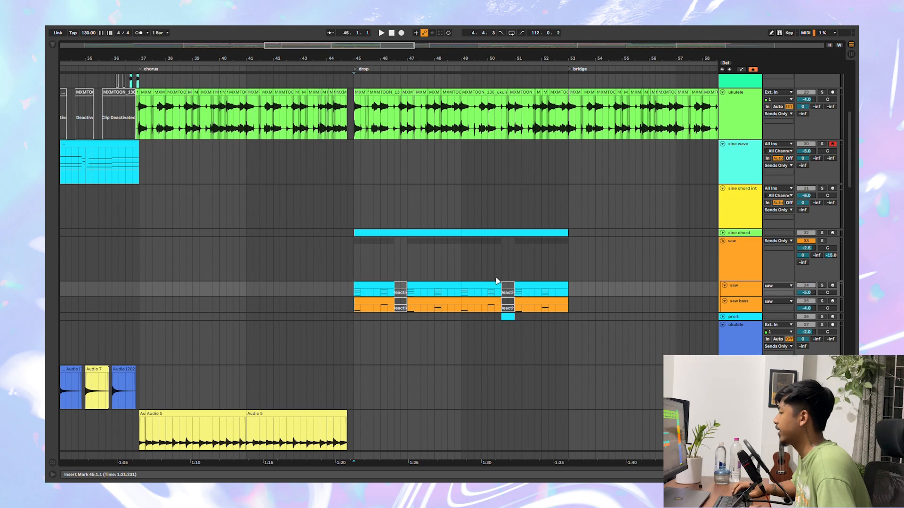
scroll(467, 250, up, 3)
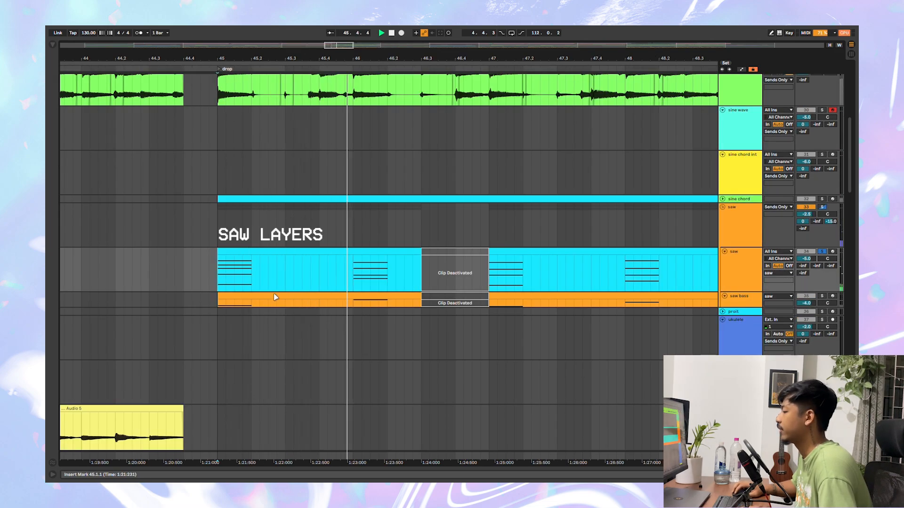
click(161, 389)
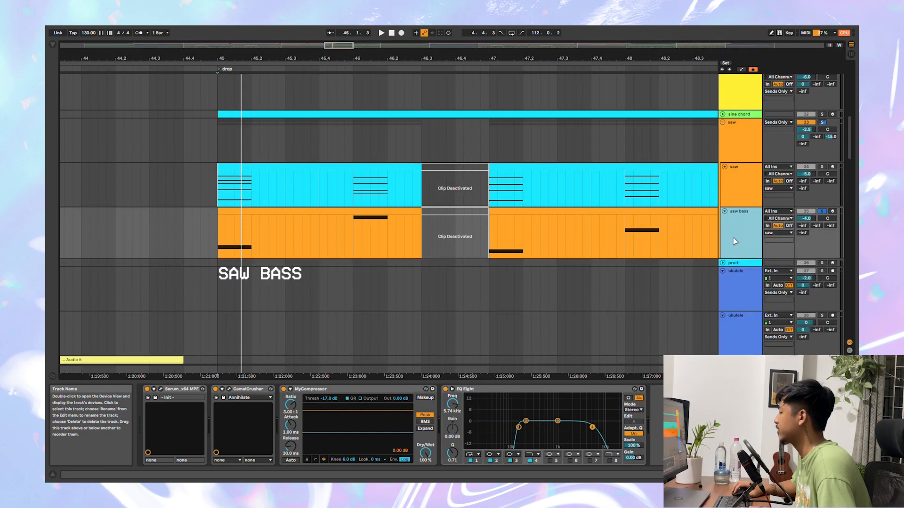
Step: Play the saw bass track solo, check its Serum synth, and play the stacked saw and saw bass tracks together from 45.1.1
key(space)
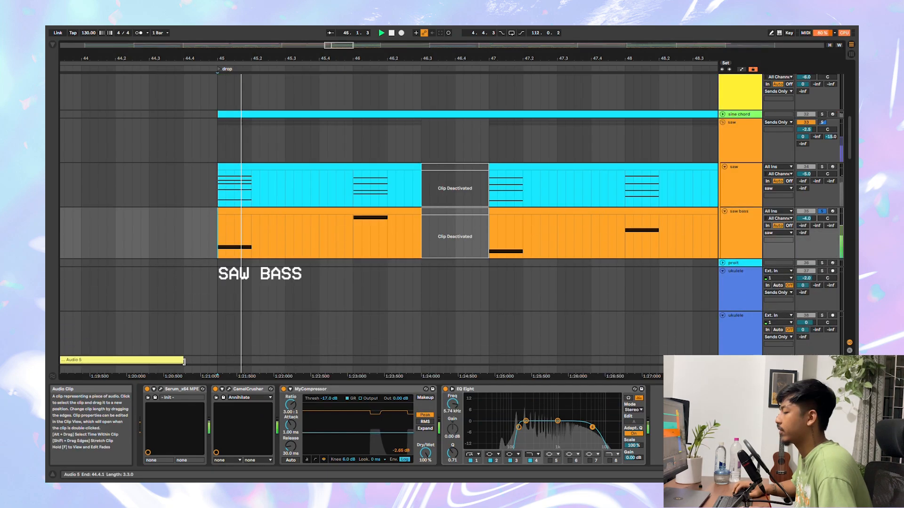
click(161, 389)
key(space)
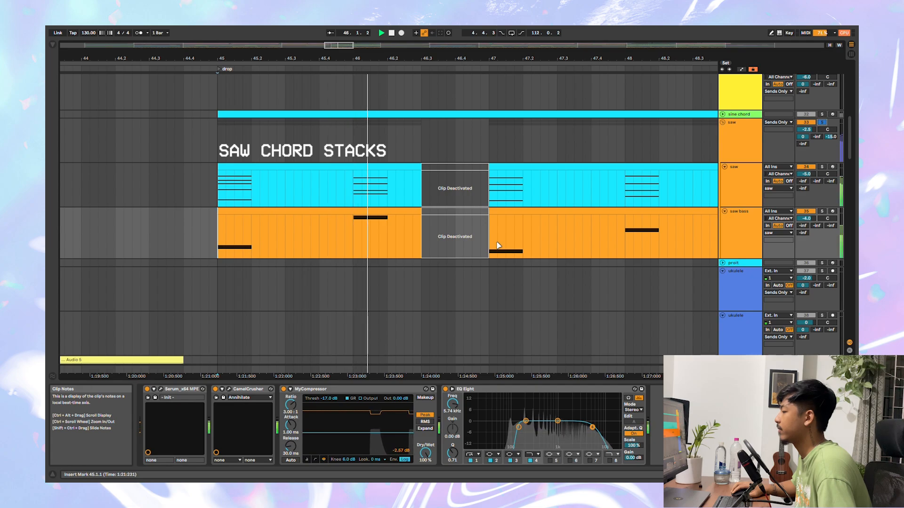
key(space)
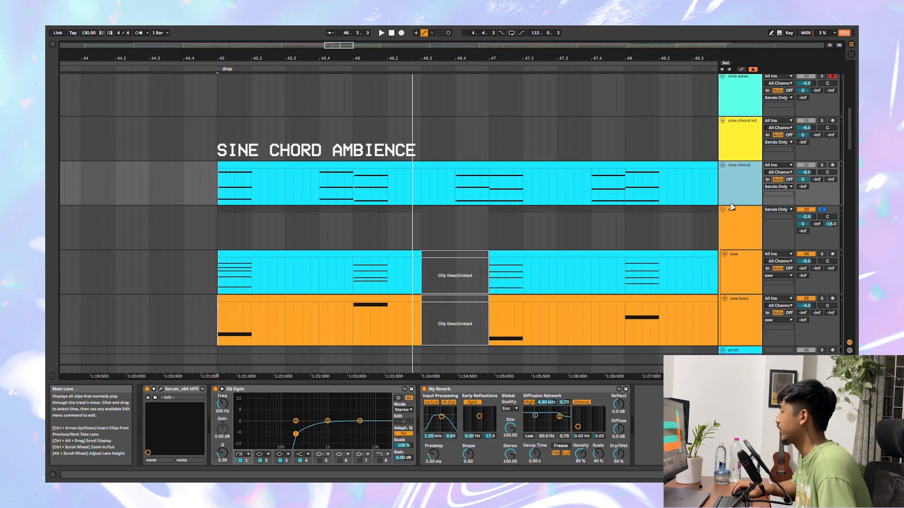
Step: Play the sine chord track solo from the drop at 45.1.1 and check its Serum synth
click(220, 194)
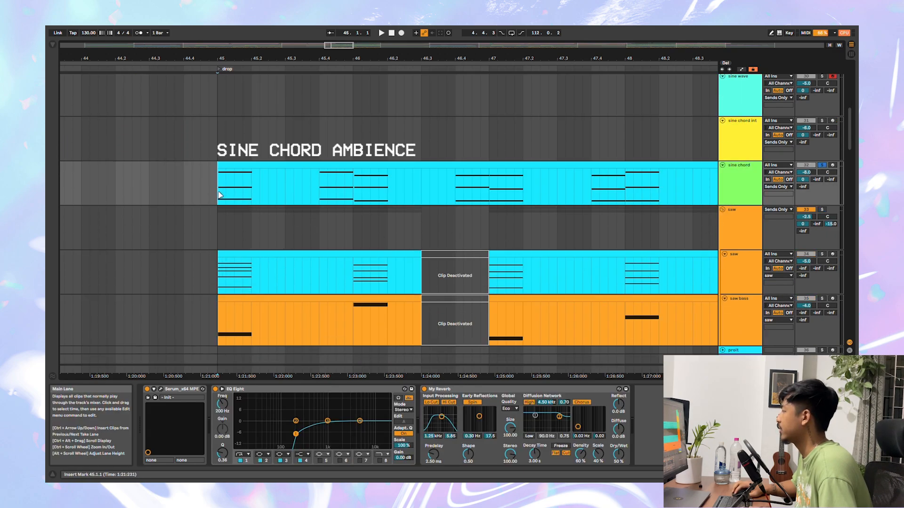
key(space)
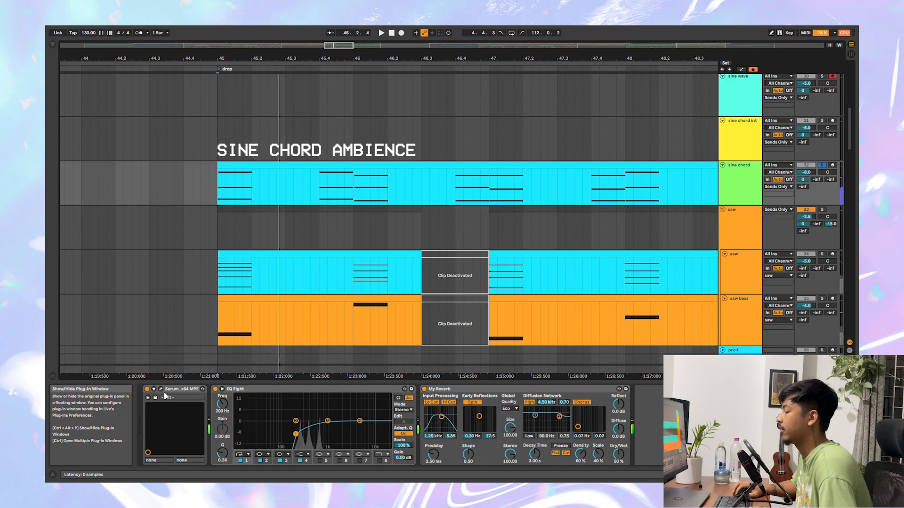
key(ctrl+alt+p)
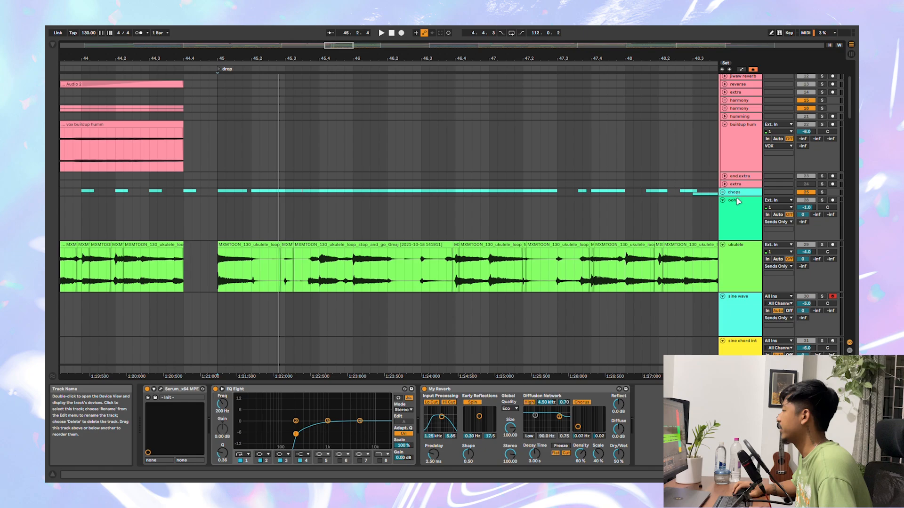
Step: Unfold the chops group and play its vocal chops solo from the drop at 45.1.1
click(722, 193)
scroll(704, 222, down, 1)
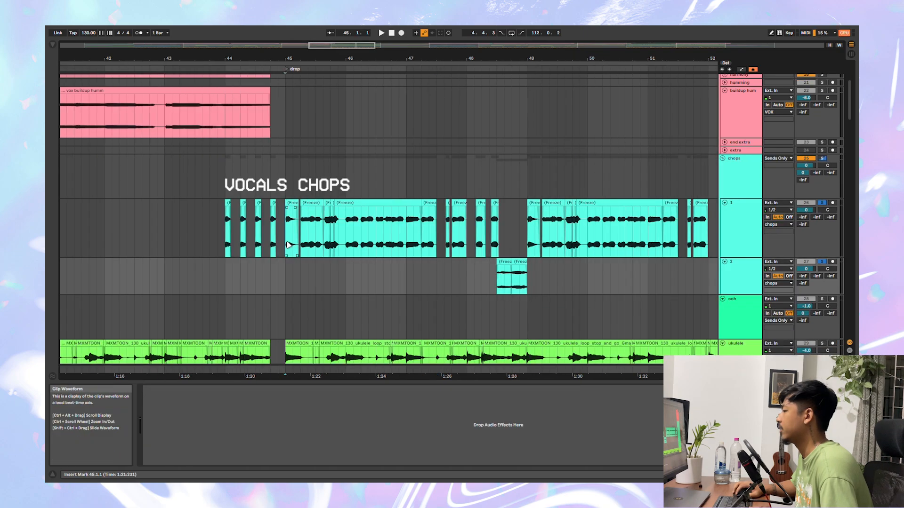
click(288, 244)
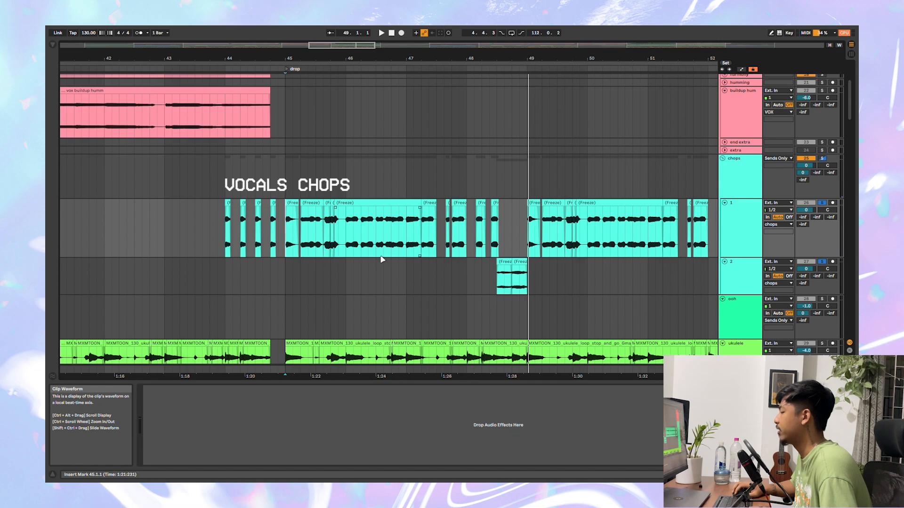
Step: Play the ukulele loop track solo from 52.4.1, just before the bridge
scroll(355, 269, right, 1)
scroll(353, 263, down, 8)
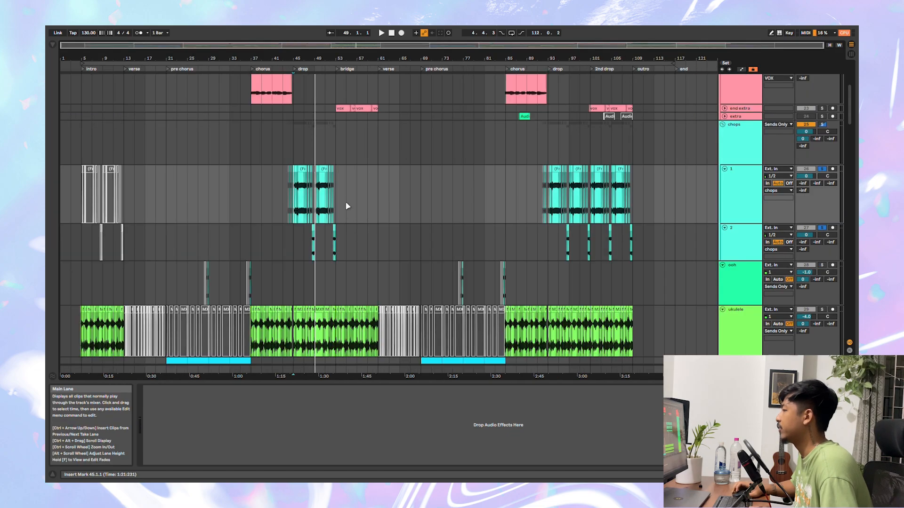
scroll(348, 194, up, 4)
scroll(349, 197, left, 1)
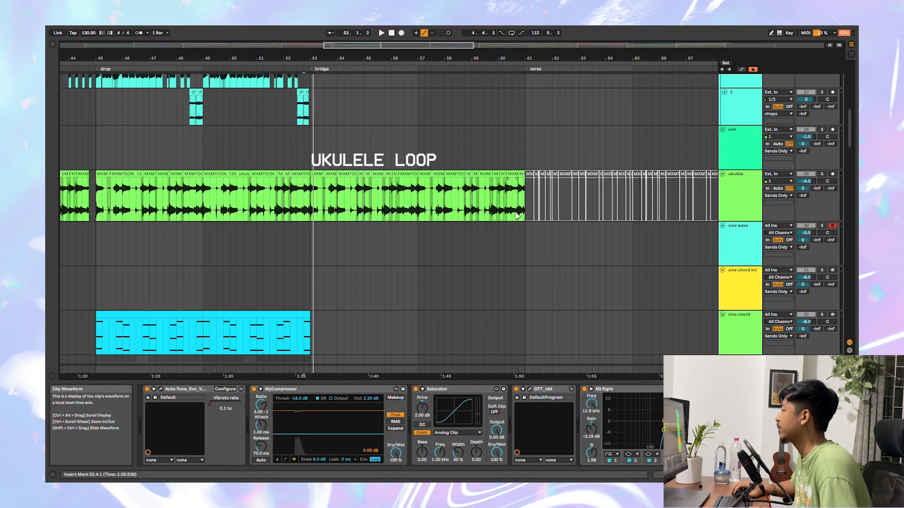
Step: Enlarge the end extra vocal track and play its bridge clips solo from 52.4.3
drag(852, 135, 853, 103)
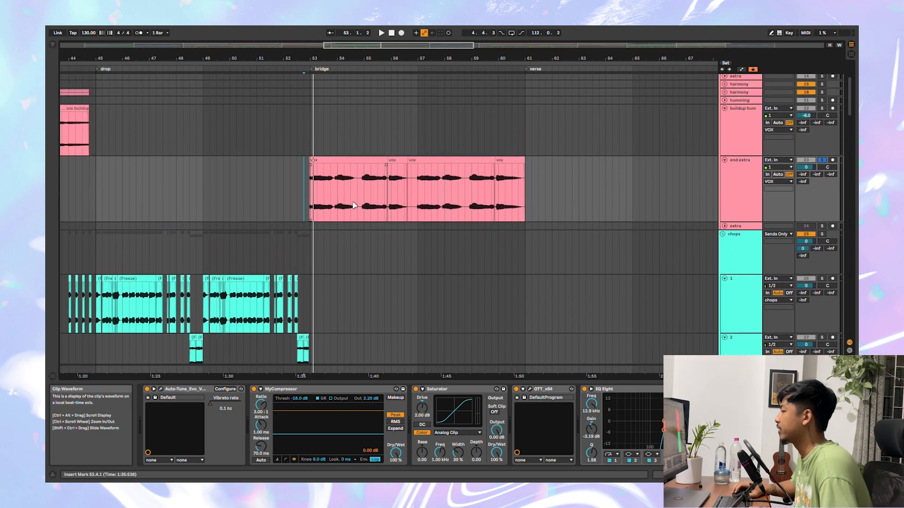
scroll(331, 190, up, 4)
click(284, 195)
key(space)
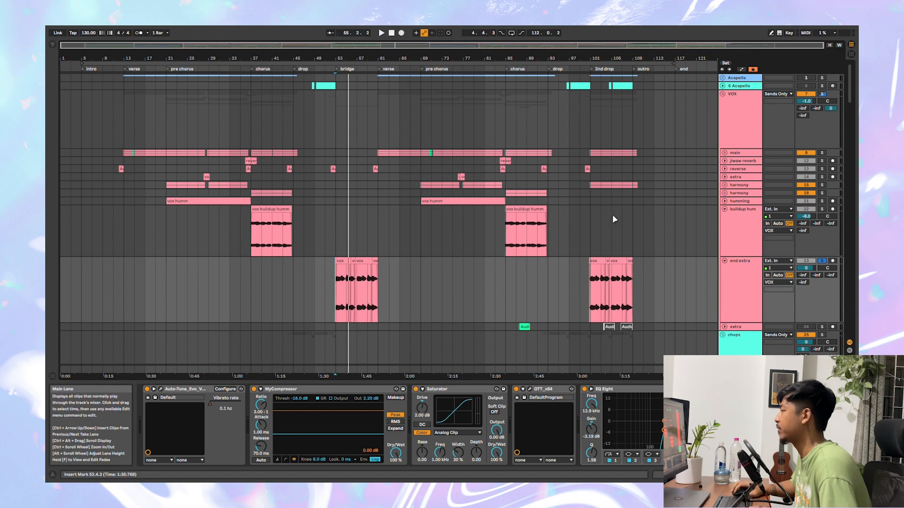
Step: Play the lead vocal in the VOX group's main subgroup solo from 12.4.1, just before the verse
scroll(334, 261, down, 10)
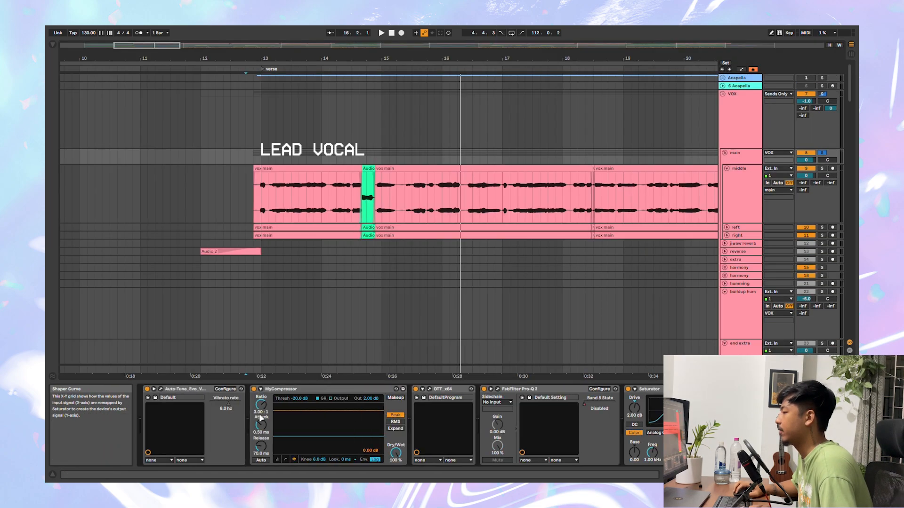
key(space)
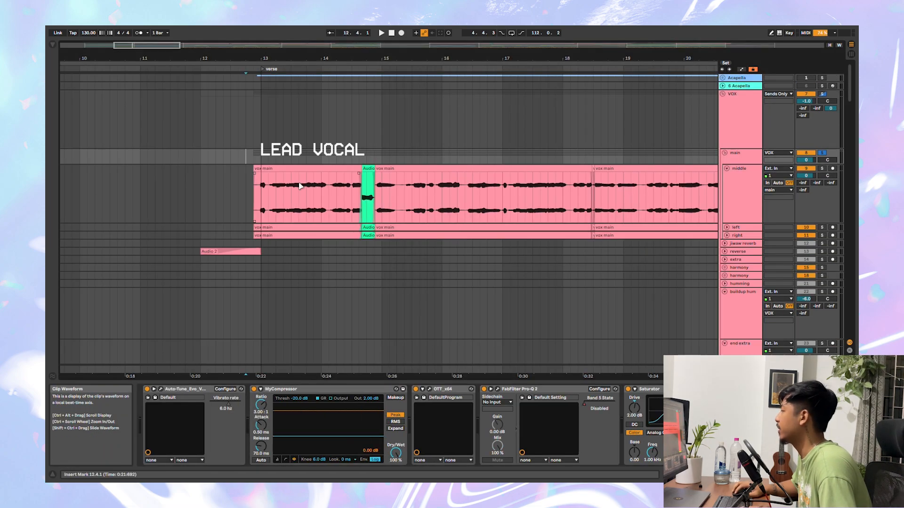
key(space)
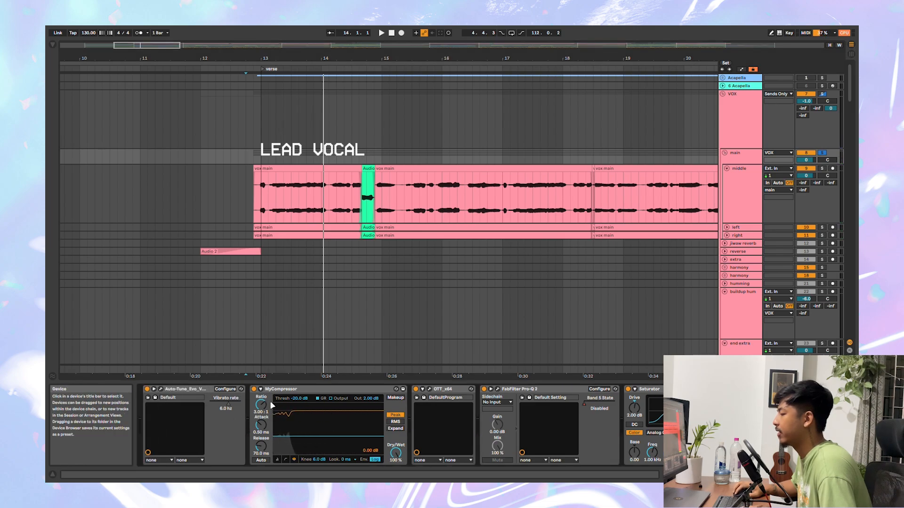
Step: Examine the lead vocal's effect chain from the compressor through OTT, Pro-Q 2, Saturator and SPITFISH to the RevDel rack's chains
scroll(327, 421, right, 2)
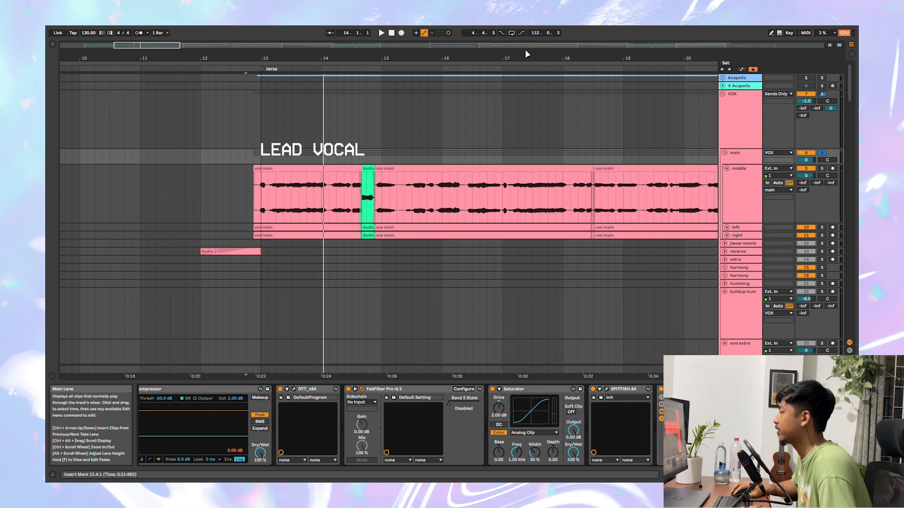
scroll(425, 431, right, 3)
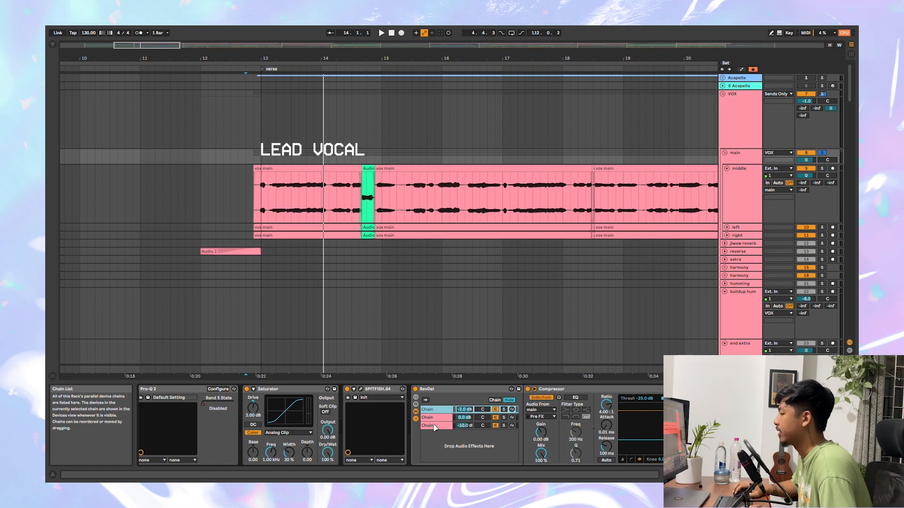
scroll(434, 427, right, 4)
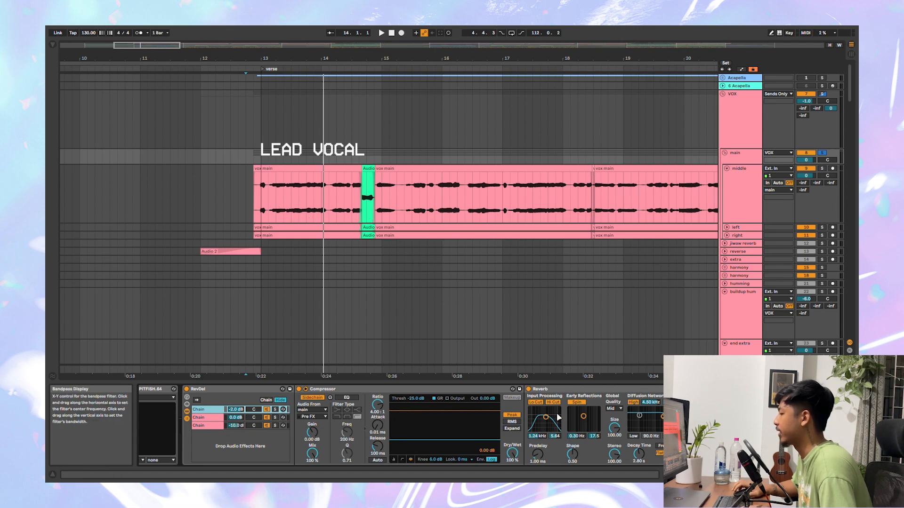
click(214, 426)
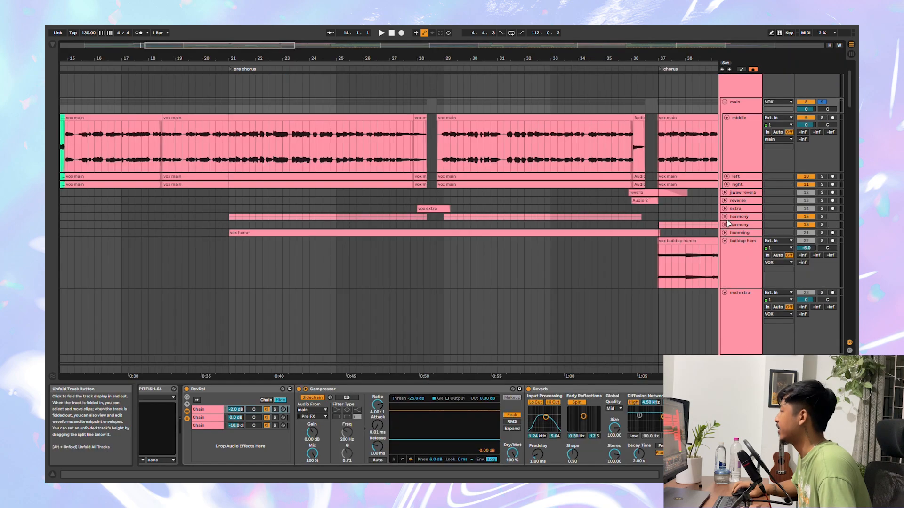
Step: Unfold the pre chorus harmony group and play the vocal harmonies solo from 20.4.1
click(727, 224)
click(741, 221)
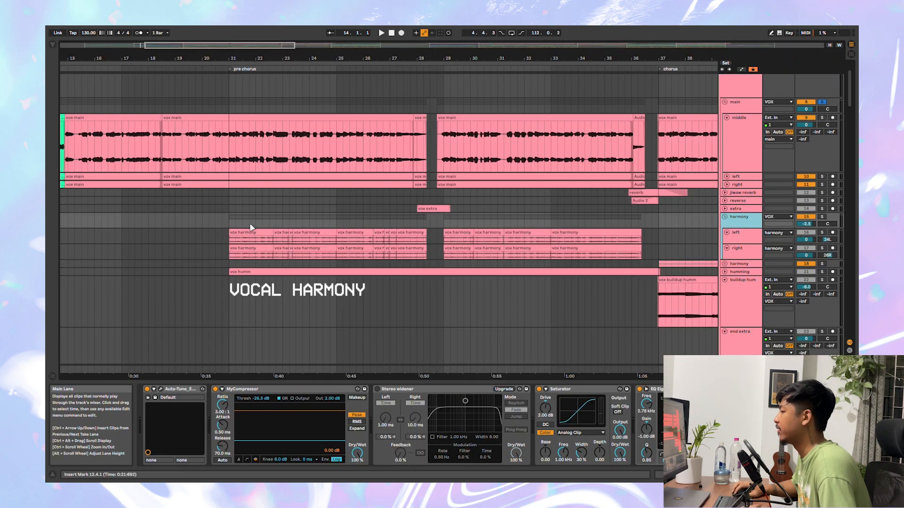
key(space)
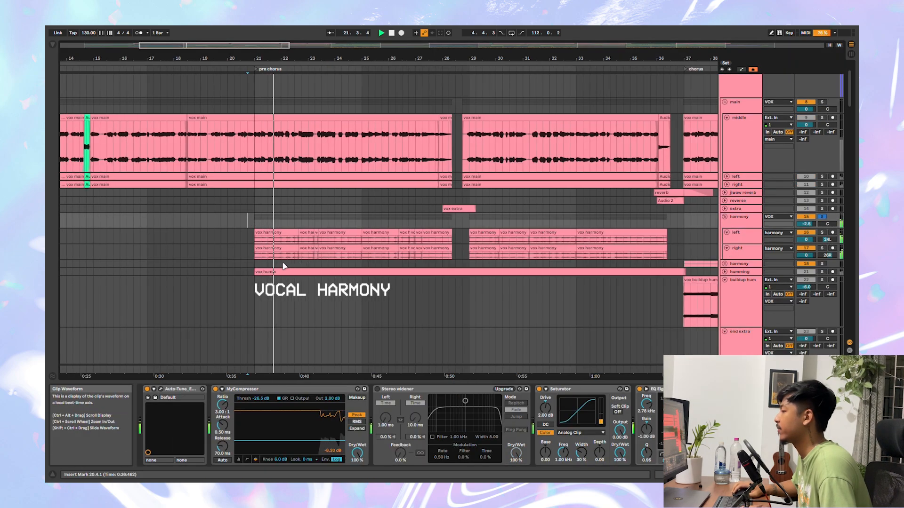
scroll(284, 266, up, 3)
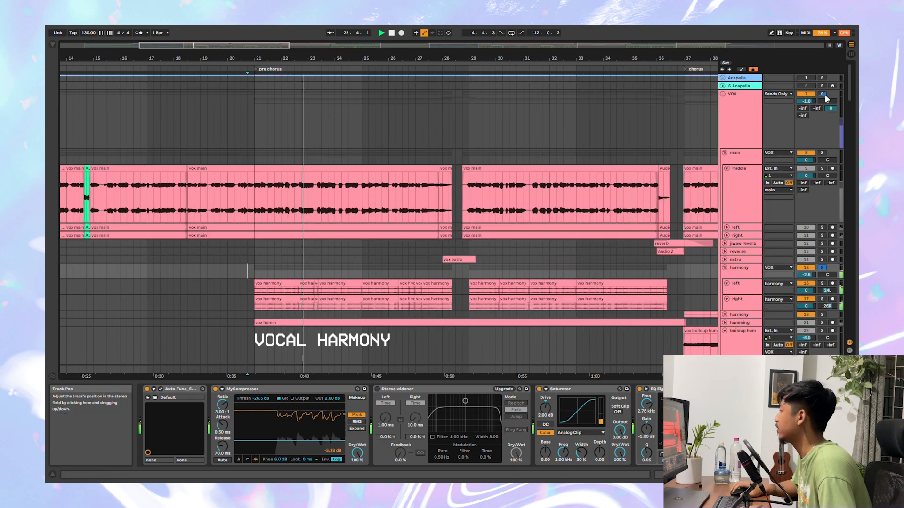
Step: Solo the main vocal group, its left and right doubles and the humming with the harmonies, and replay the pre chorus from 20.4.1
click(821, 153)
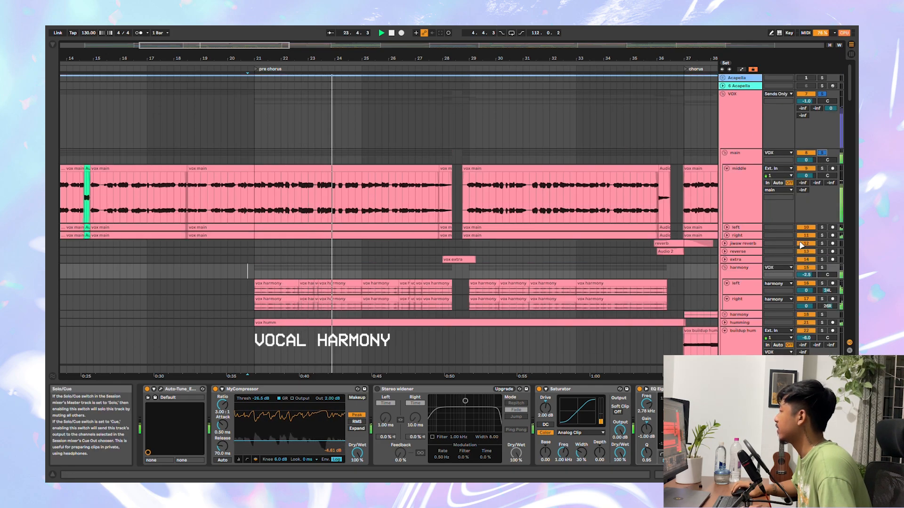
click(821, 228)
click(822, 235)
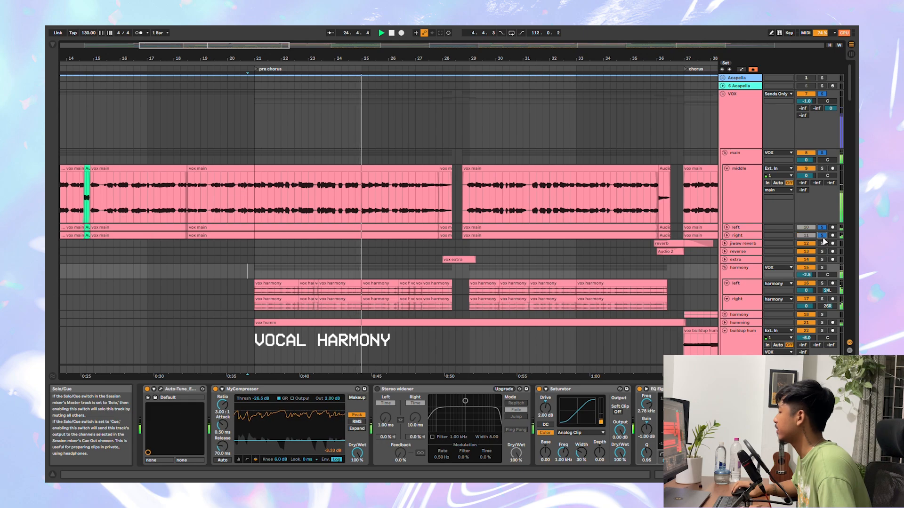
key(space)
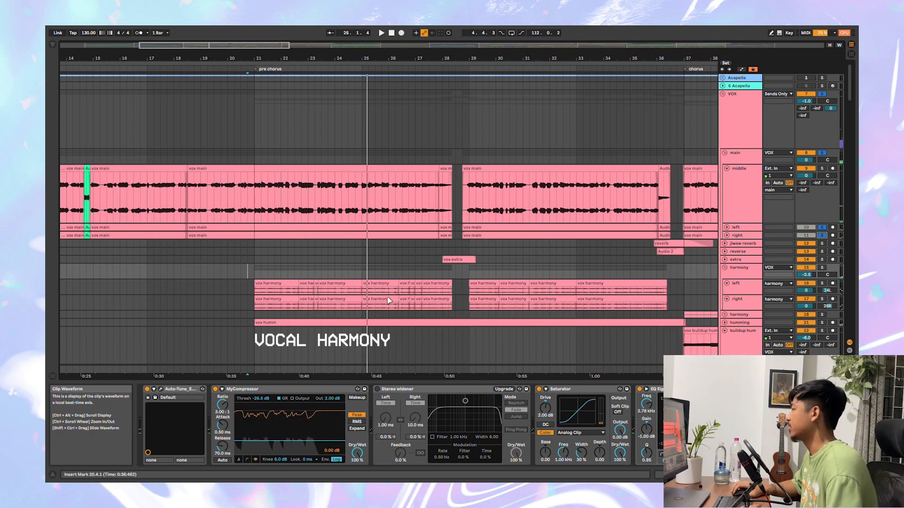
key(space)
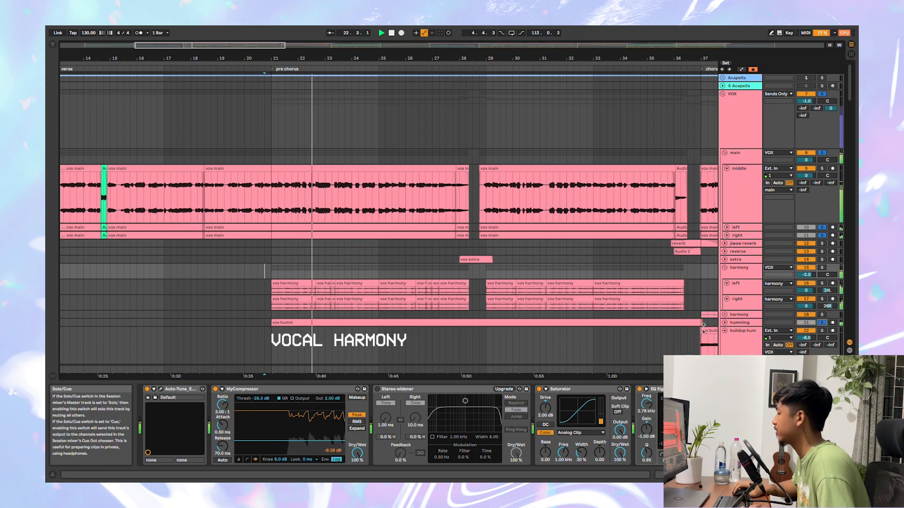
Step: Play the extra track's backing vocal clip solo from 28.1.1 in the pre chorus
click(401, 267)
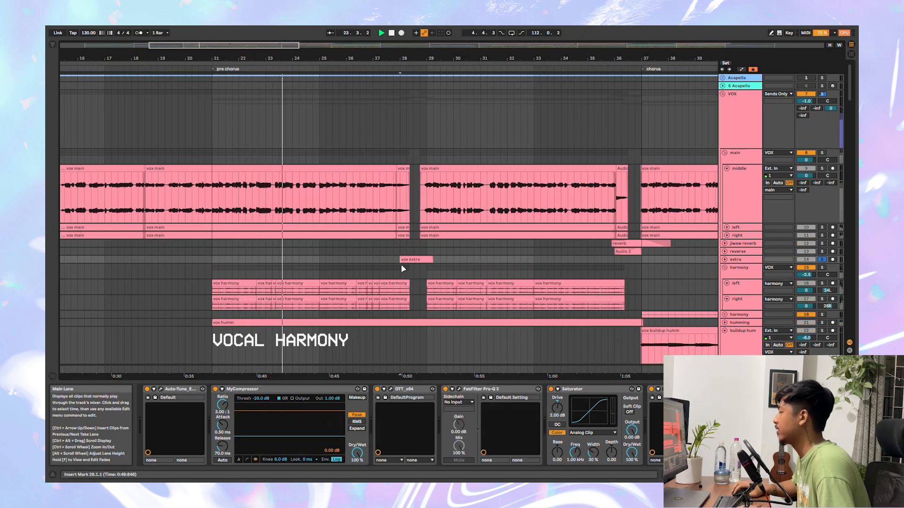
key(space)
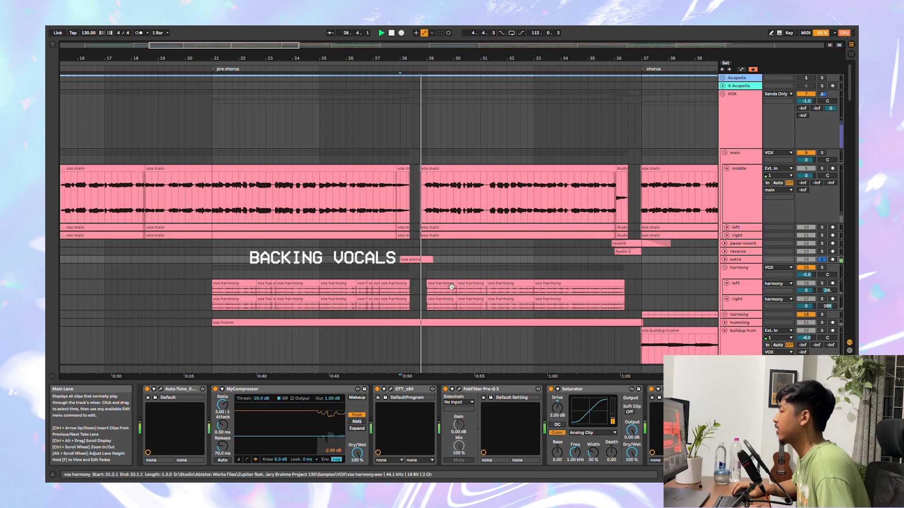